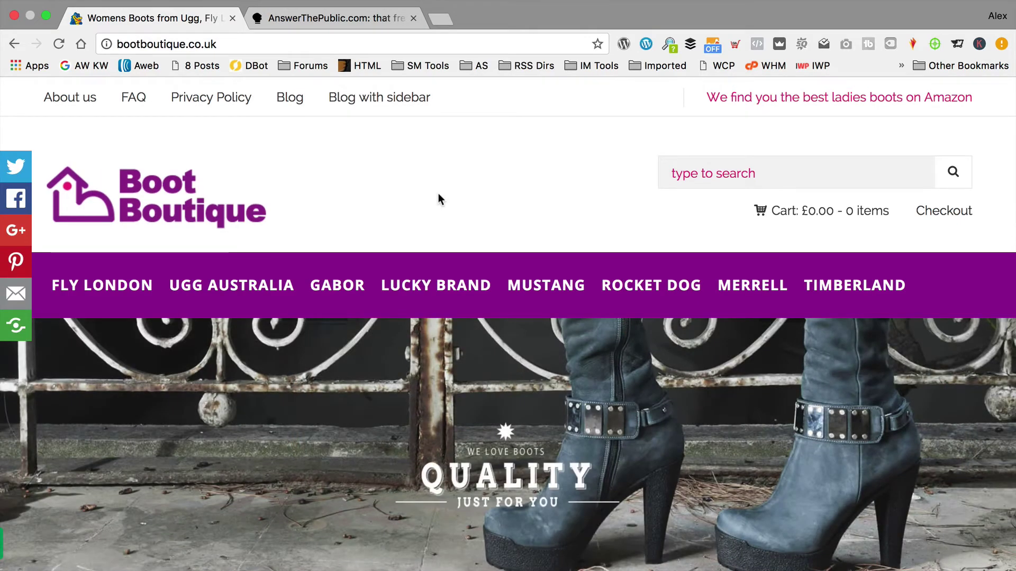
scroll(438, 194, down, 6)
scroll(439, 194, down, 1)
scroll(438, 194, down, 2)
scroll(438, 194, up, 5)
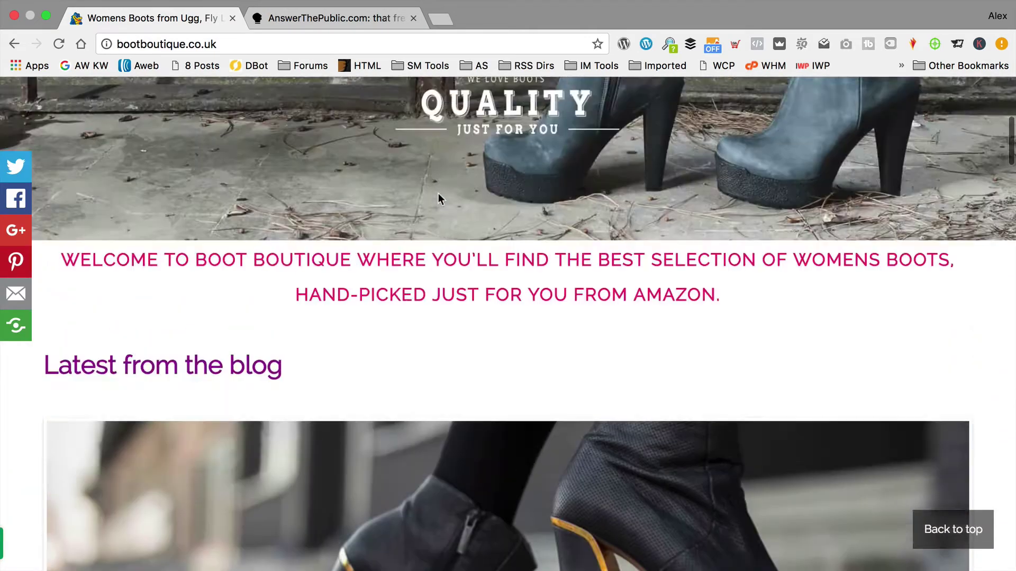
scroll(438, 194, up, 3)
scroll(438, 195, up, 2)
scroll(439, 194, down, 9)
scroll(438, 195, up, 9)
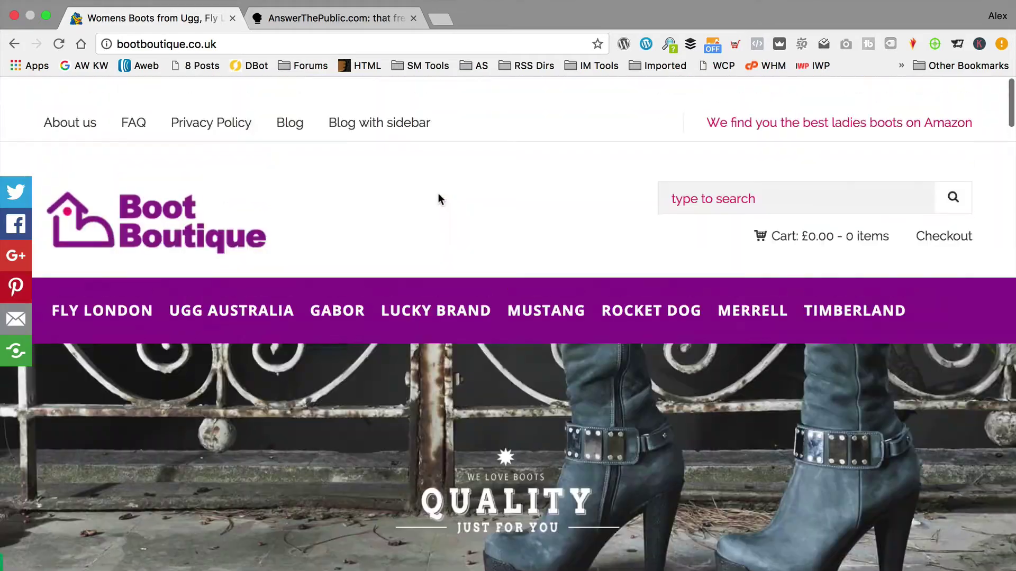
scroll(438, 199, down, 1)
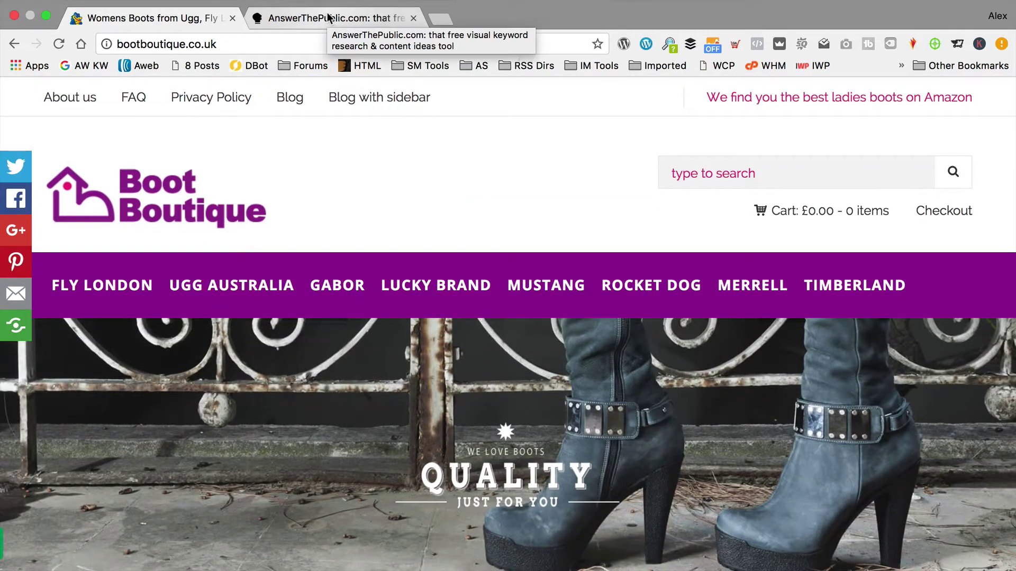
Go to AnswerThePublic and run a keyword search for 'ladies boots'
click(329, 17)
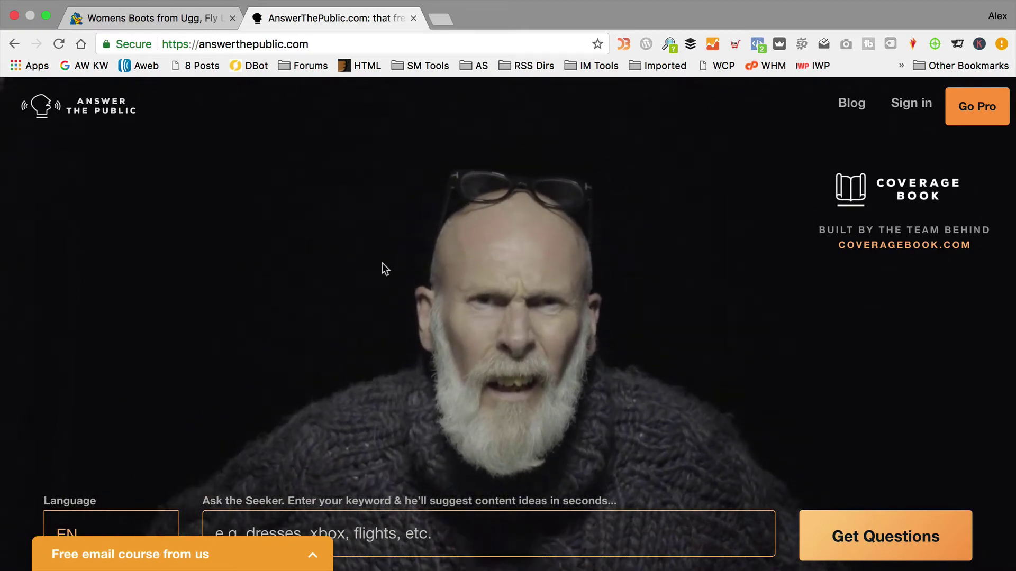
scroll(328, 334, down, 3)
scroll(328, 334, up, 3)
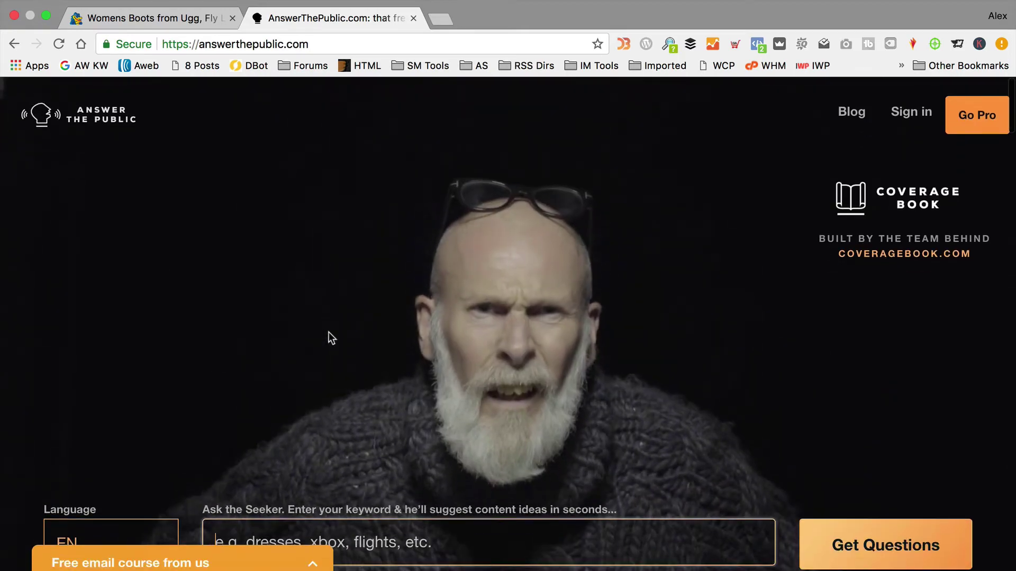
scroll(331, 338, down, 5)
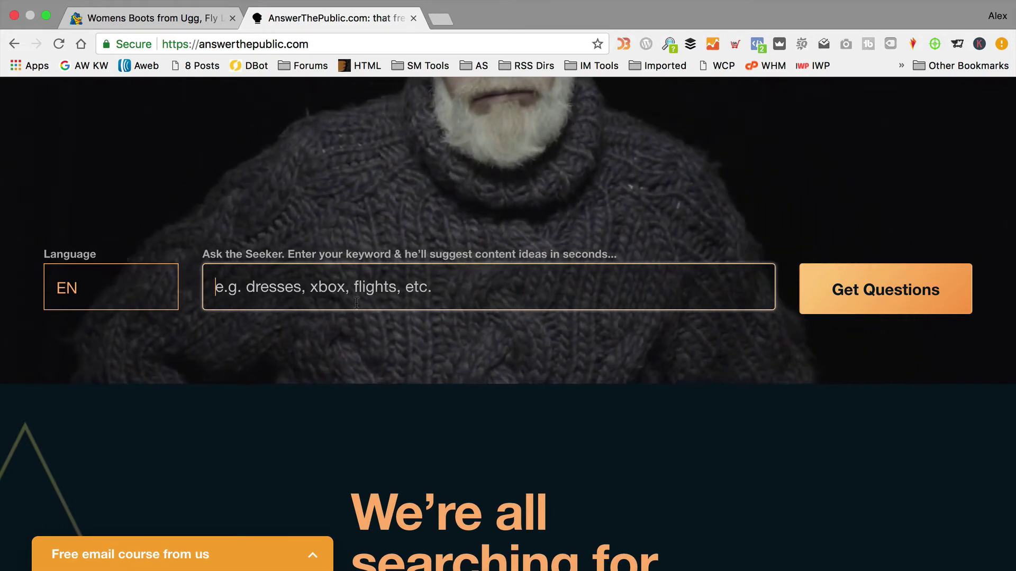
text(ladie)
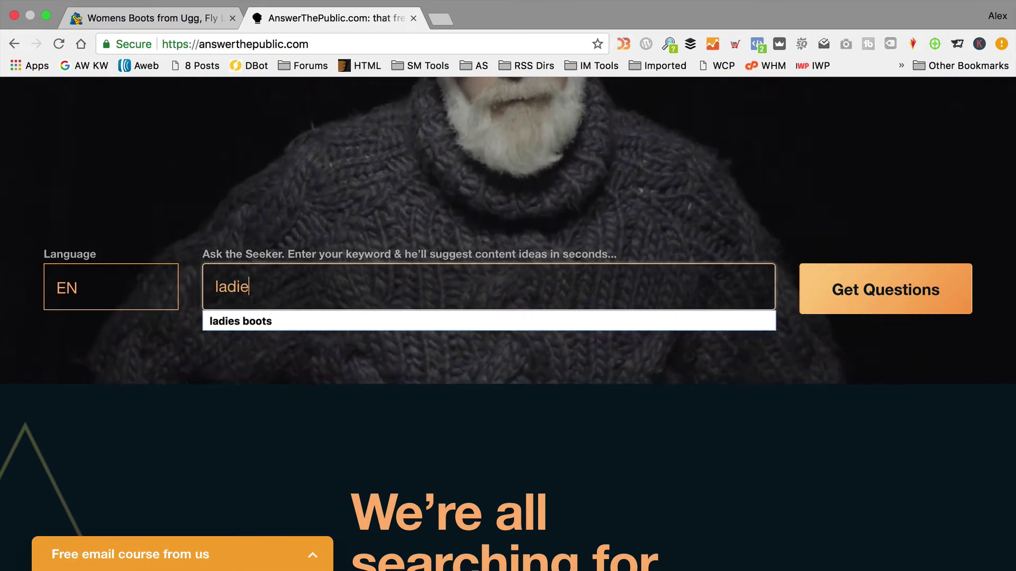
text(s boots)
key(Return)
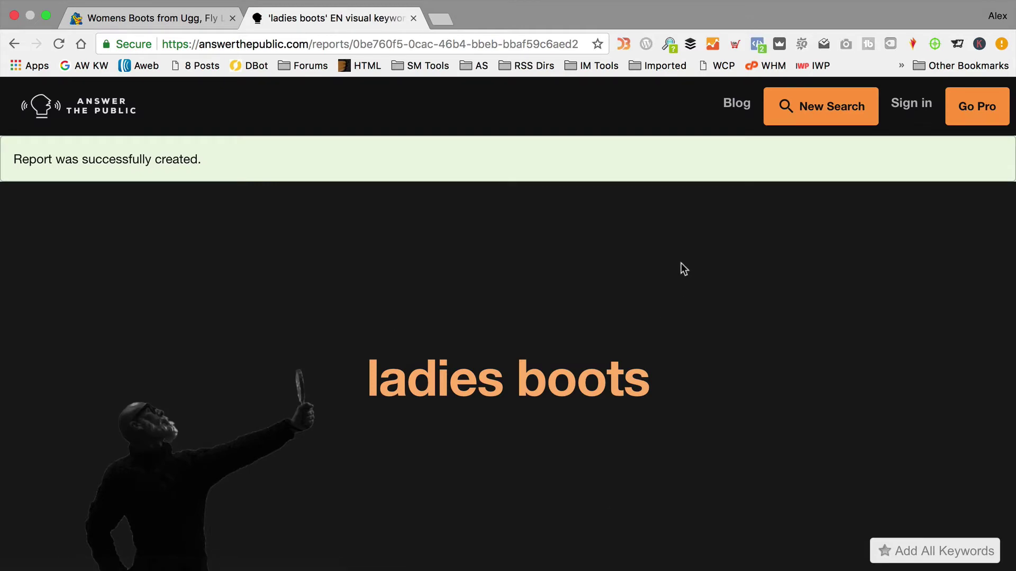
scroll(681, 264, down, 5)
scroll(680, 264, down, 3)
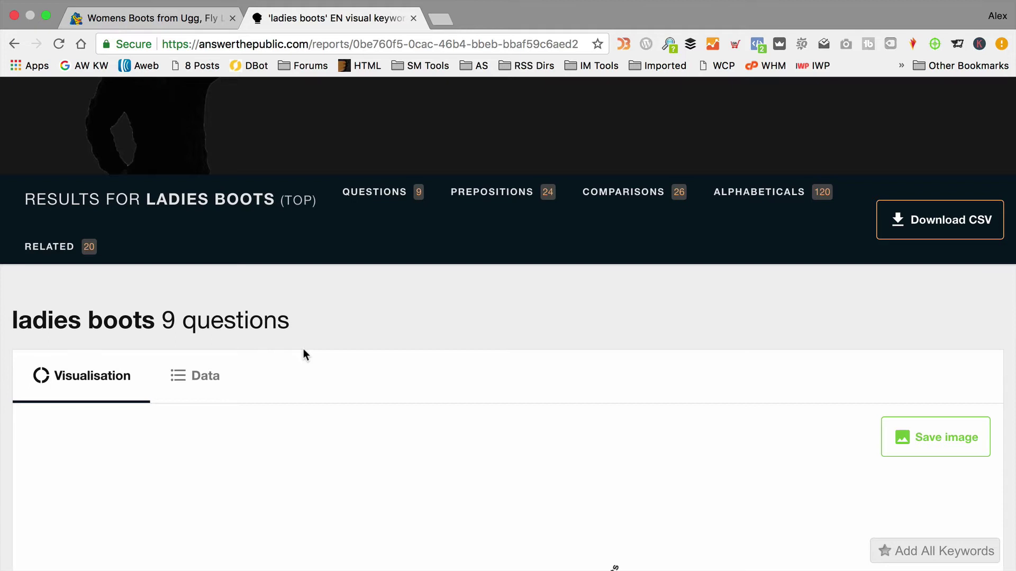
scroll(327, 400, down, 1)
scroll(392, 288, down, 3)
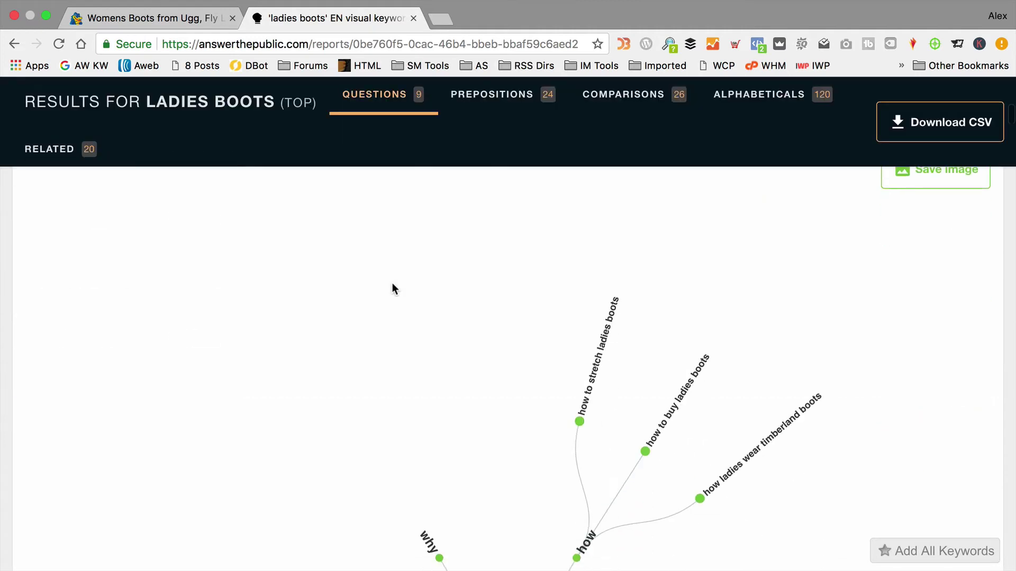
scroll(608, 379, down, 4)
scroll(639, 287, down, 2)
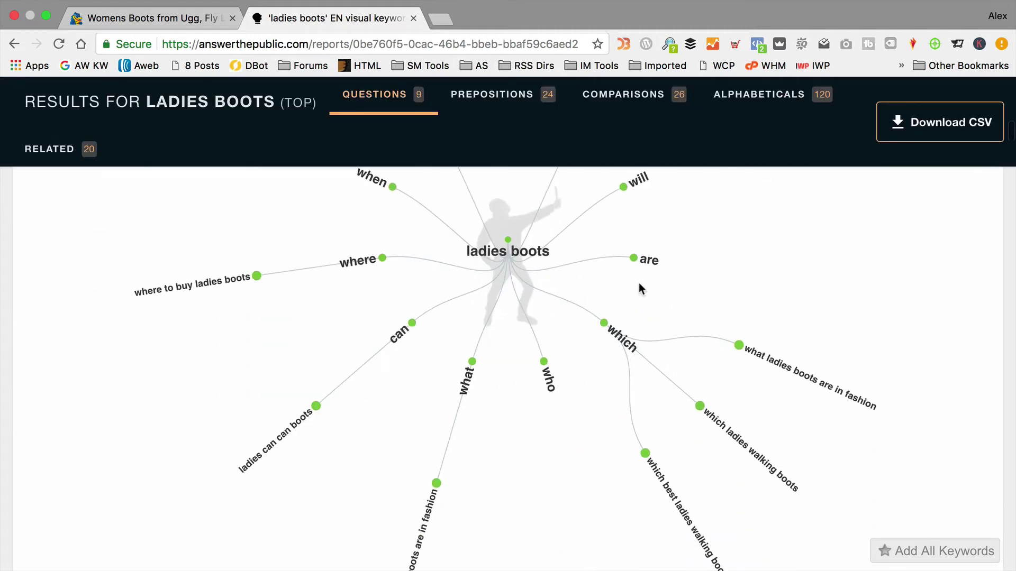
scroll(639, 287, up, 3)
scroll(639, 288, down, 1)
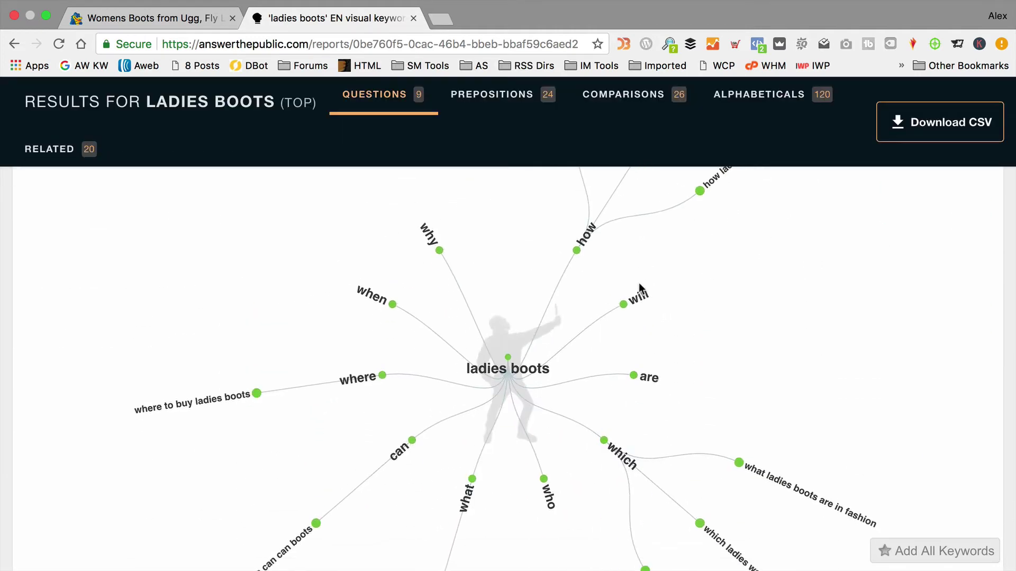
scroll(639, 289, up, 3)
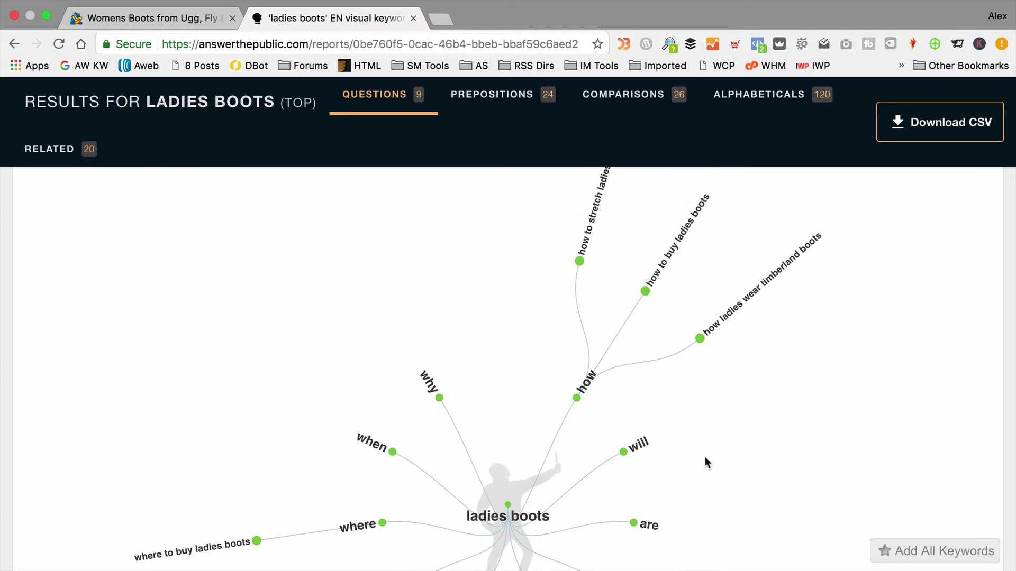
scroll(515, 343, up, 5)
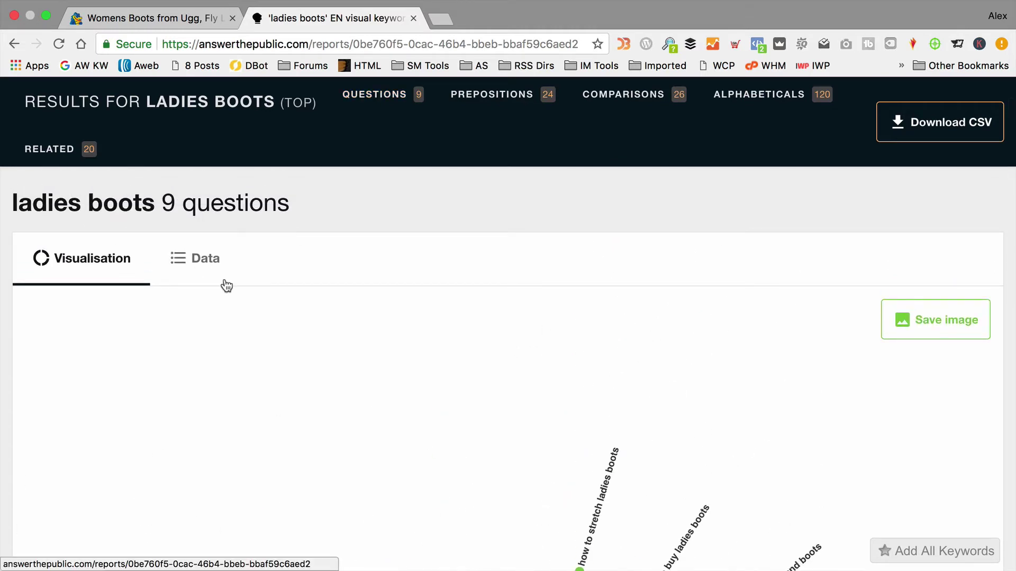
Show the ladies boots questions in Data view and highlight the stretch and buy volume figures
click(201, 258)
scroll(584, 296, down, 1)
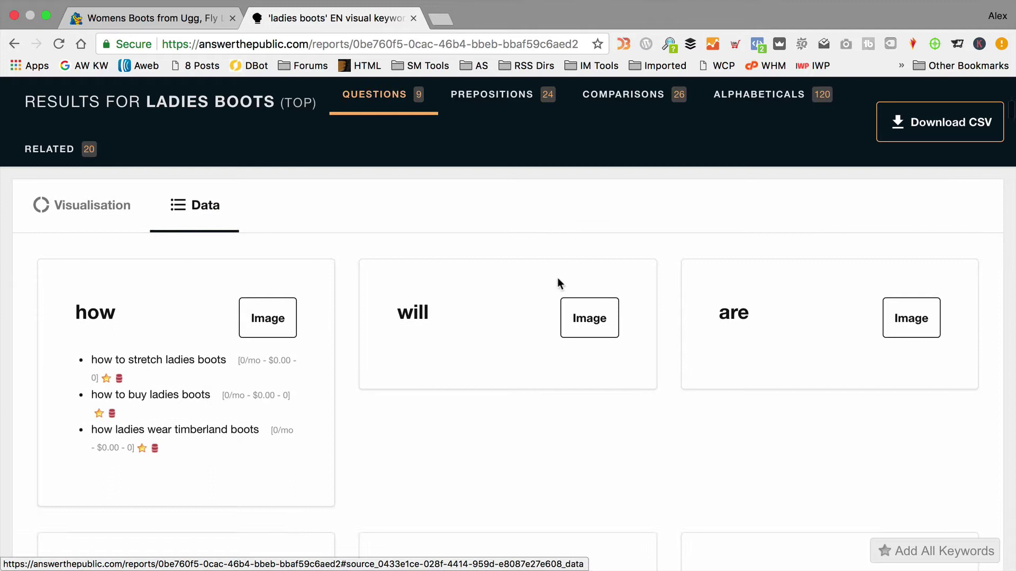
scroll(595, 284, down, 1)
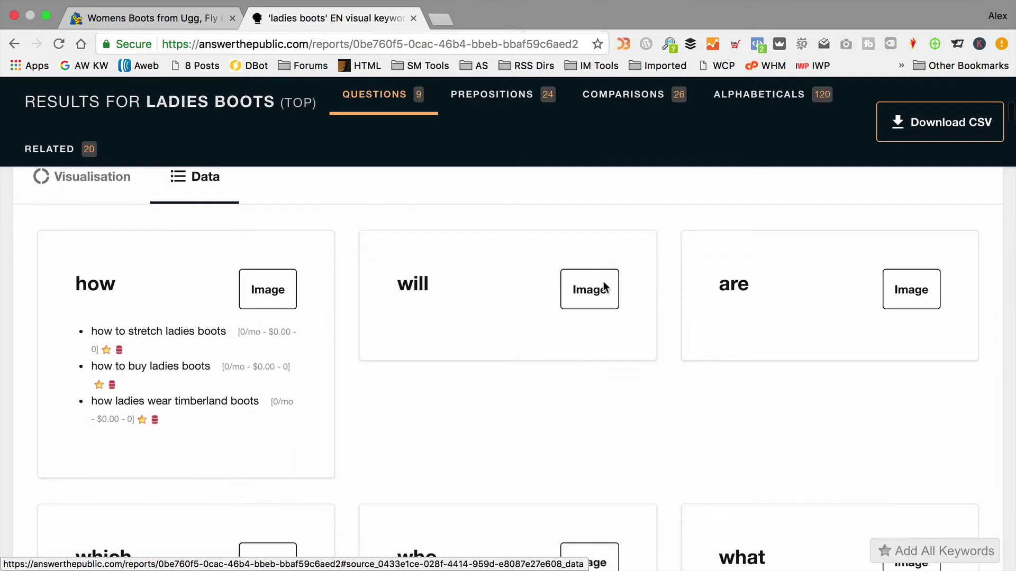
scroll(686, 299, down, 1)
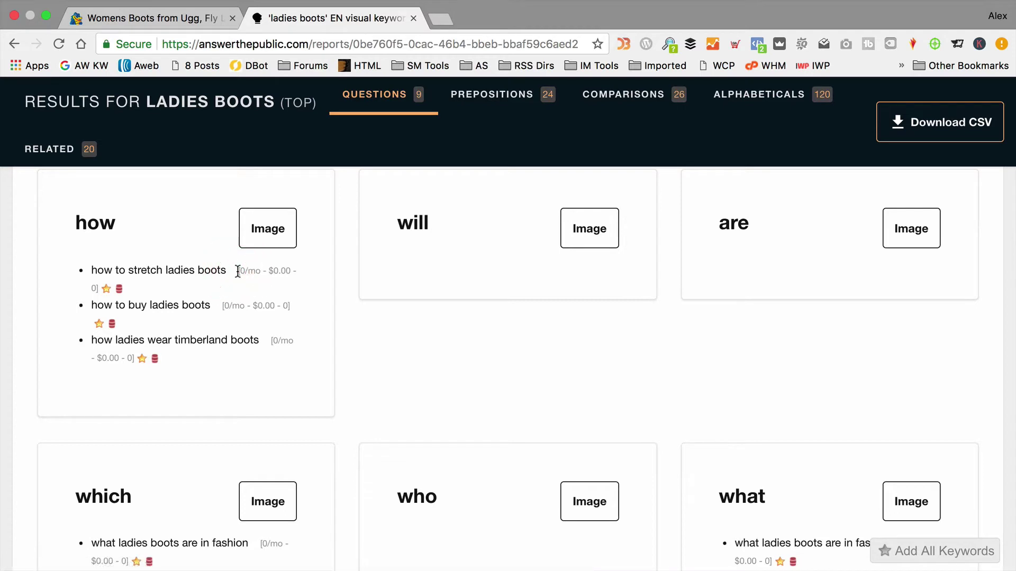
mouse_move(237, 271)
mouse_down()
mouse_move(220, 289)
mouse_move(135, 315)
mouse_up()
click(231, 307)
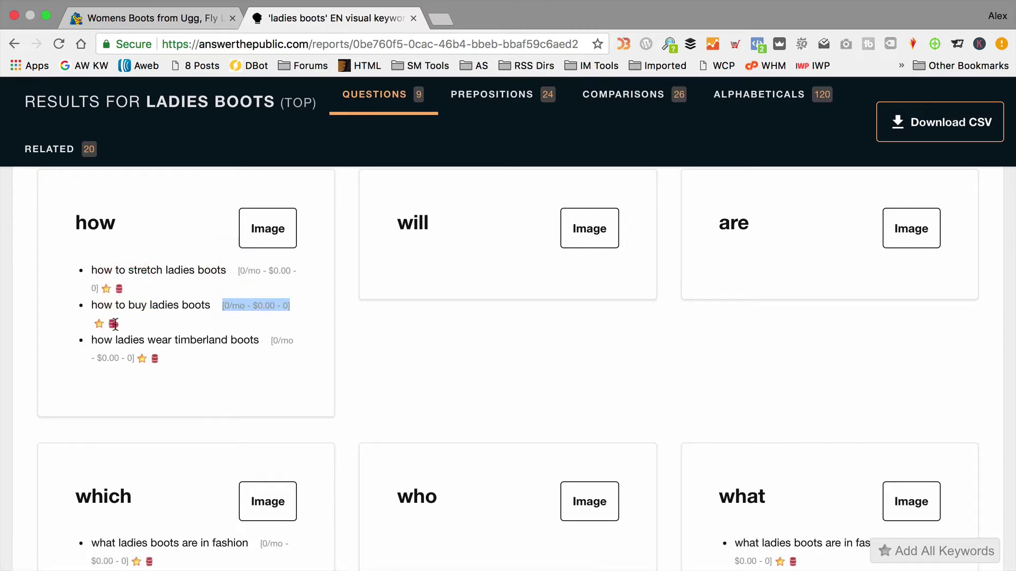
click(205, 308)
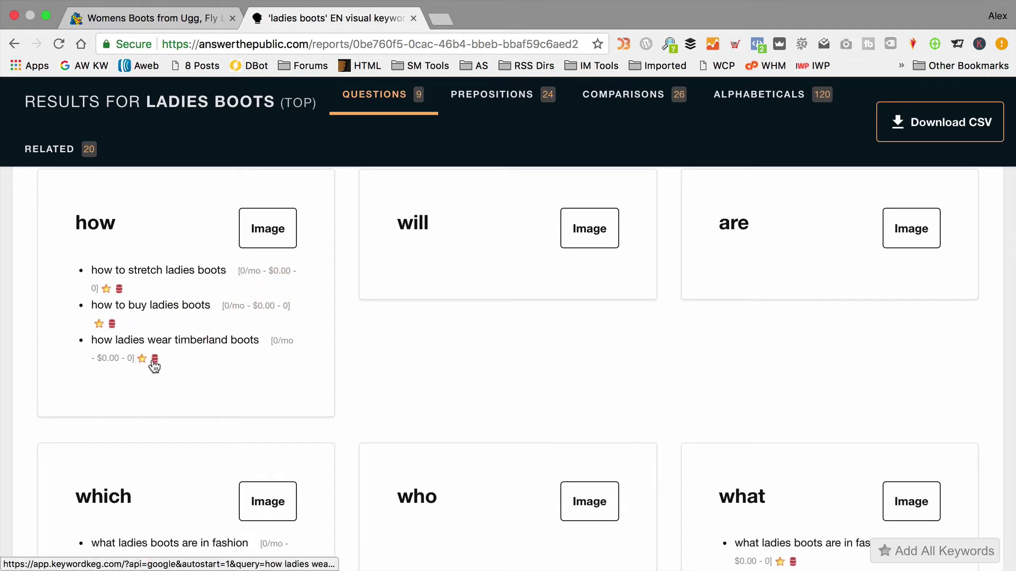
Unstar, then re-star, 'how to stretch ladies boots' and 'how to buy ladies boots'
click(106, 290)
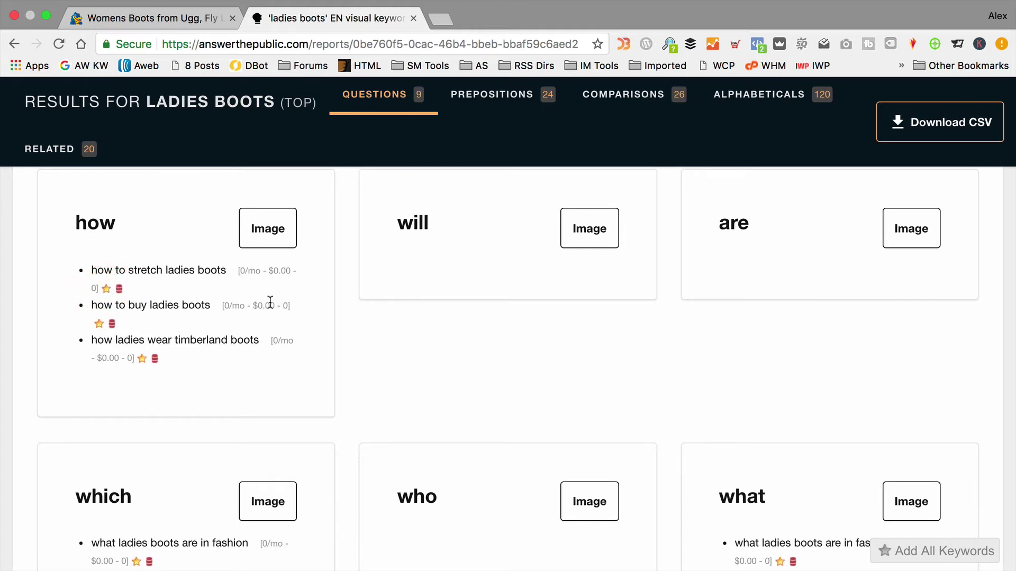
click(106, 289)
click(99, 322)
click(105, 289)
click(98, 324)
scroll(500, 308, down, 1)
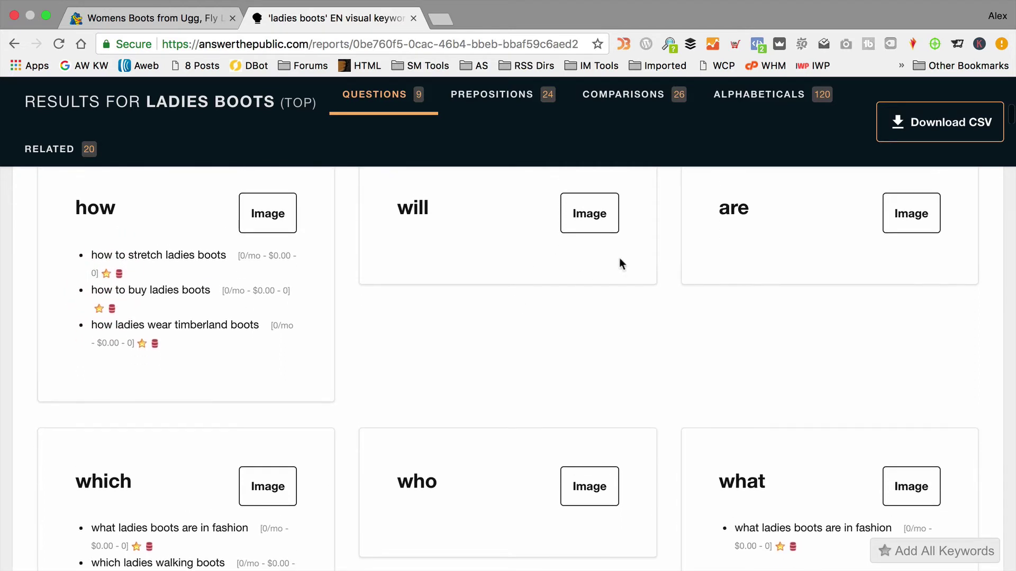
scroll(773, 246, down, 3)
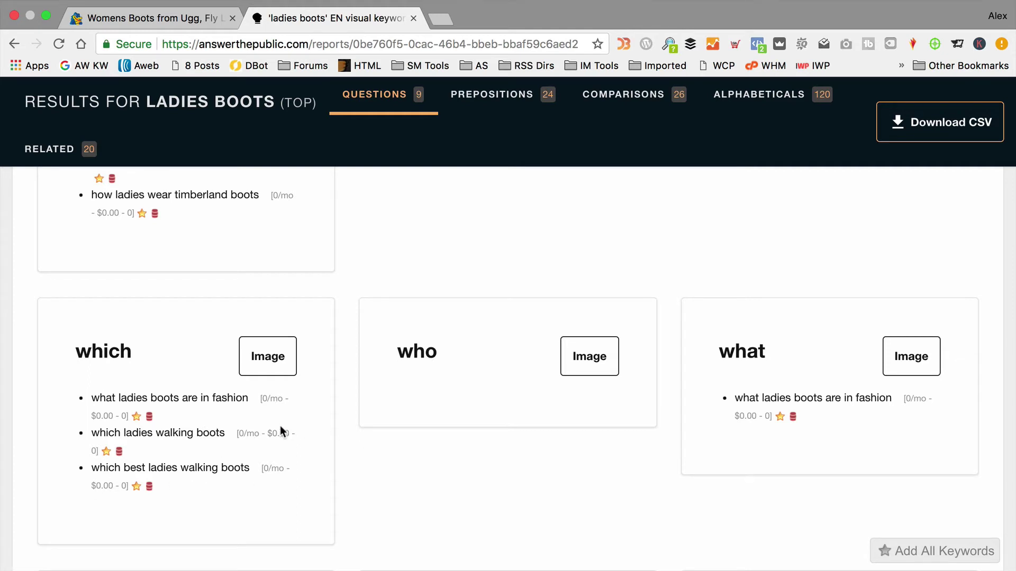
scroll(280, 433, down, 1)
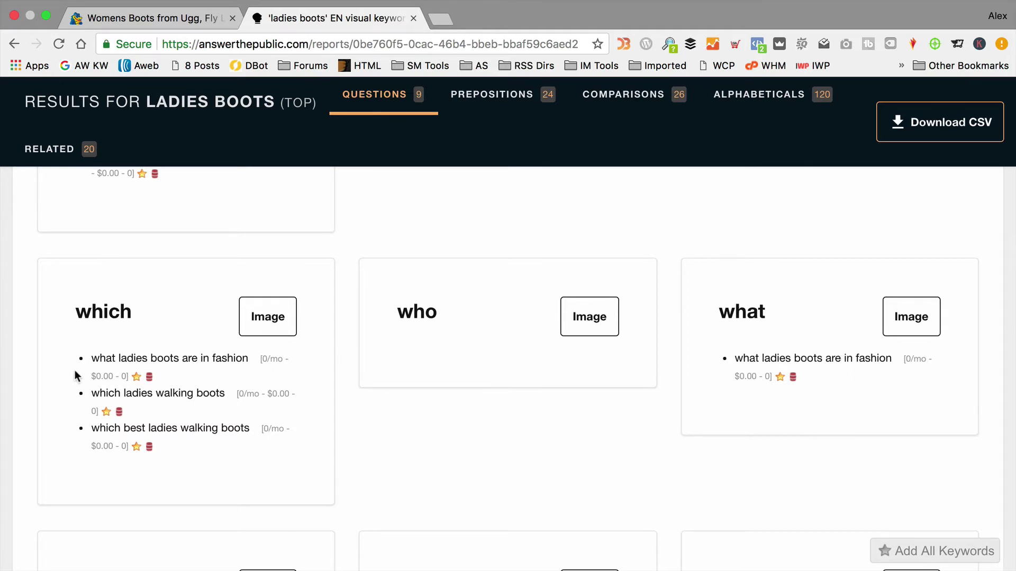
Highlight the phrase 'what ladies boots are in fashion' in the Questions data lists
drag(90, 359, 251, 359)
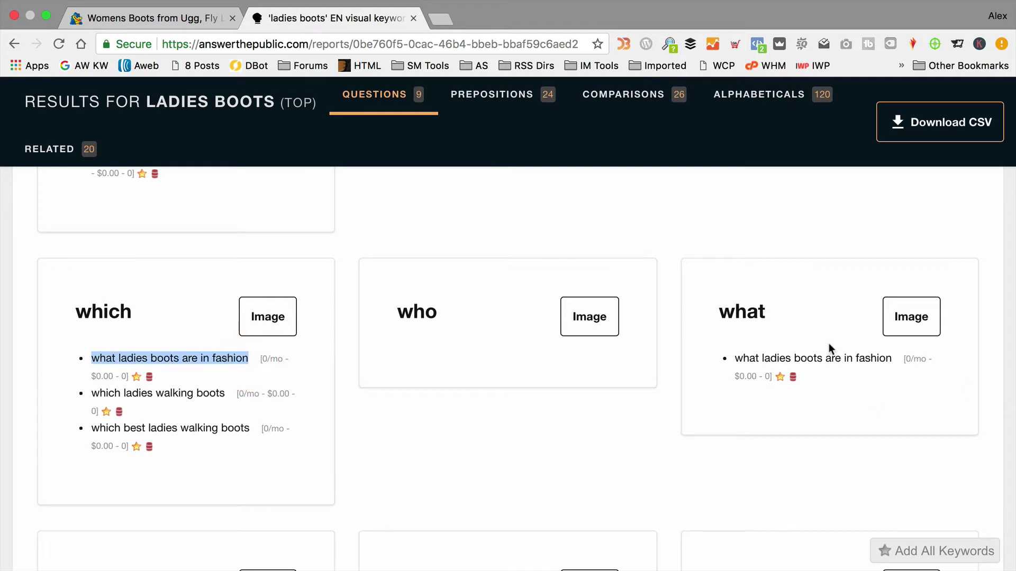
scroll(465, 298, down, 3)
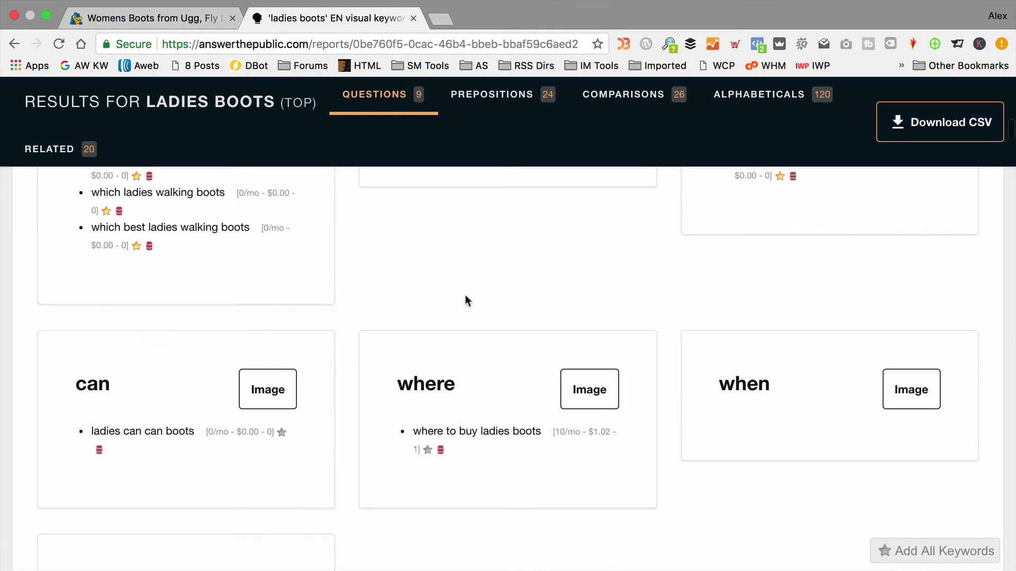
scroll(465, 300, down, 1)
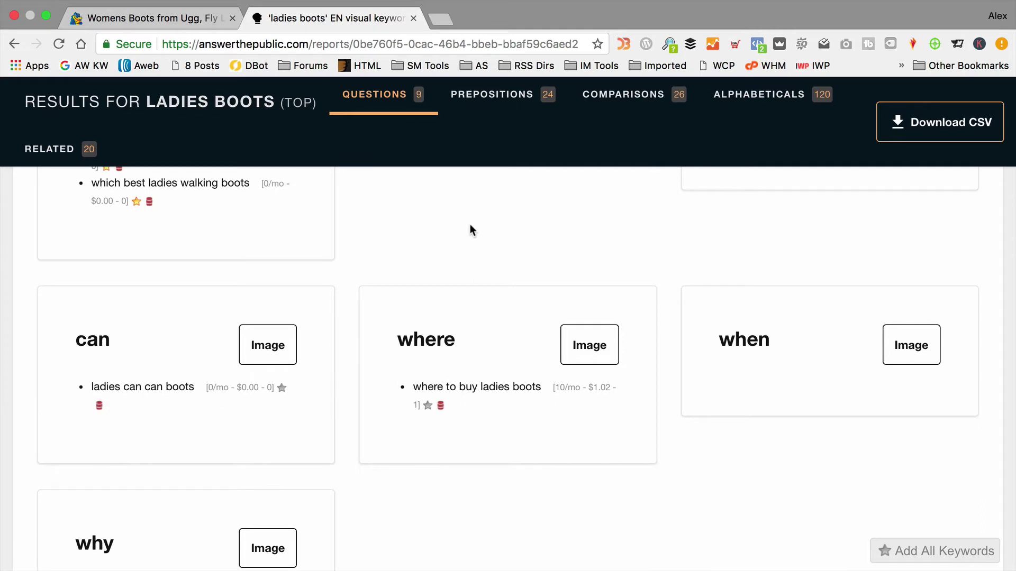
scroll(472, 252, down, 1)
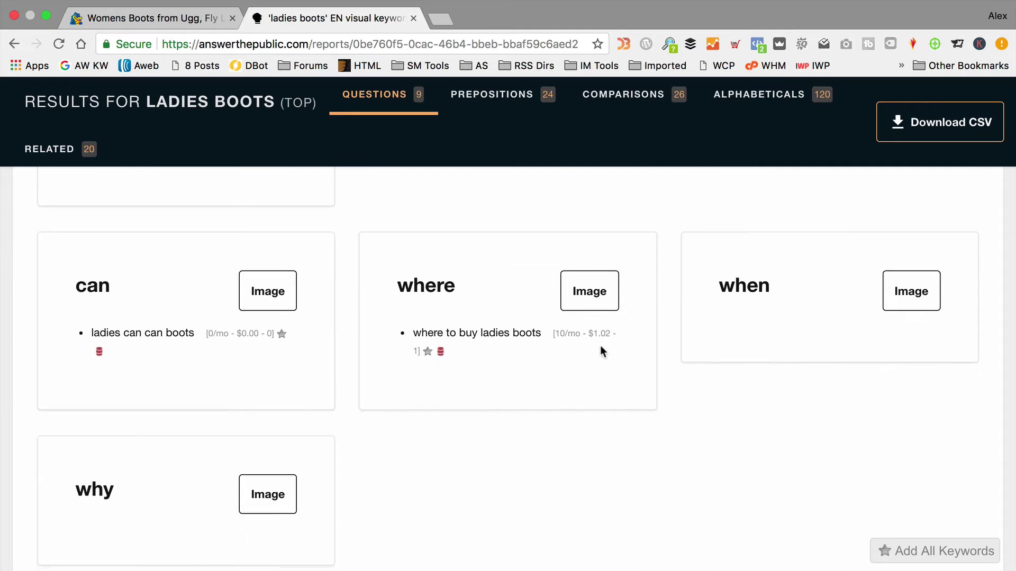
scroll(682, 353, down, 3)
scroll(682, 352, down, 3)
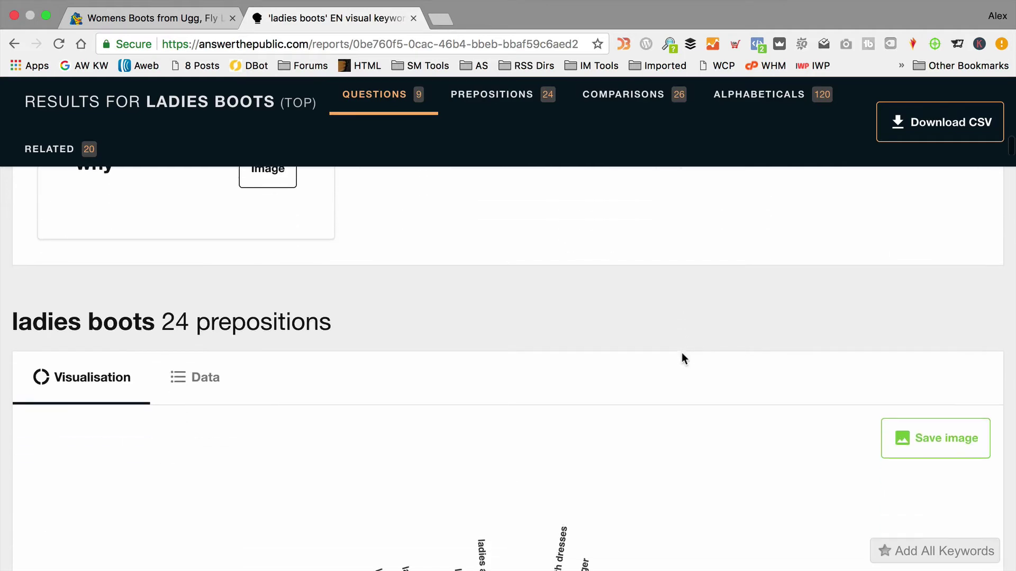
click(189, 394)
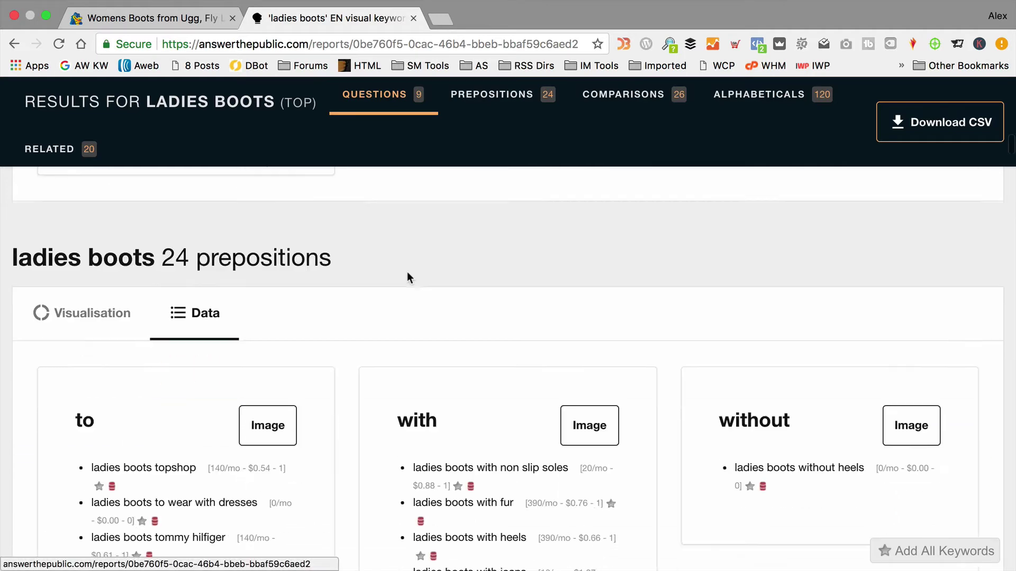
scroll(407, 271, down, 2)
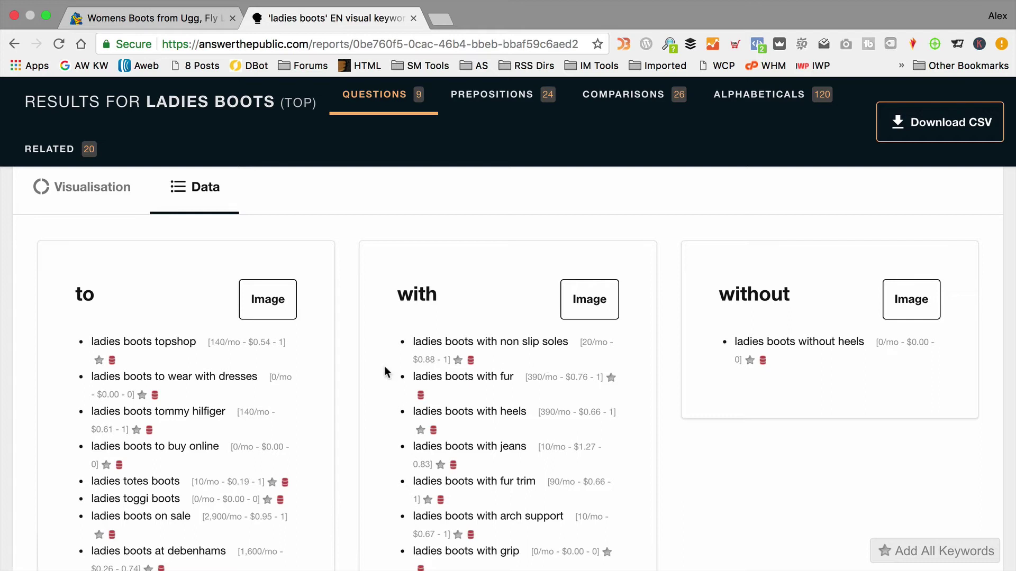
scroll(500, 394, down, 2)
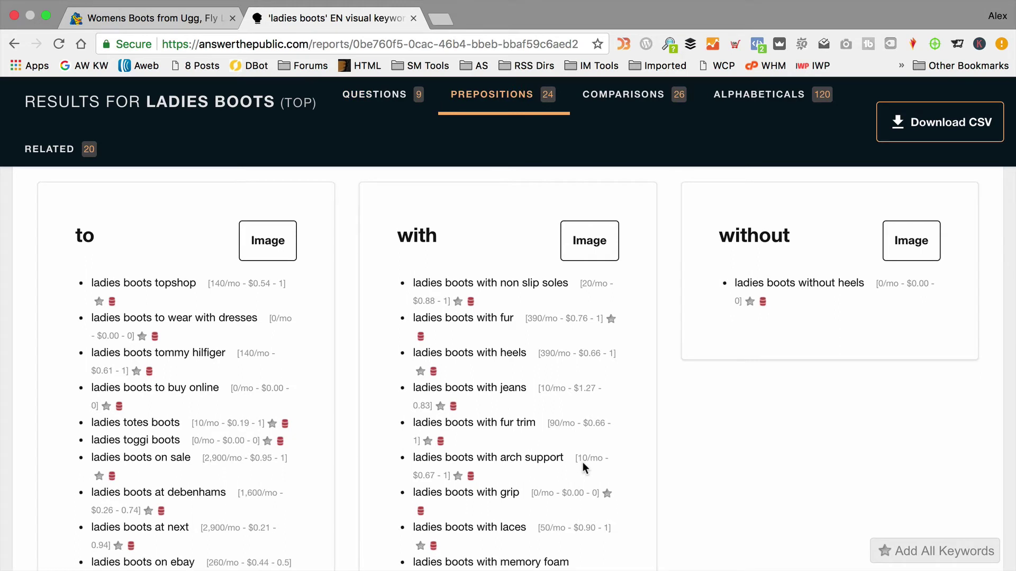
scroll(631, 429, down, 1)
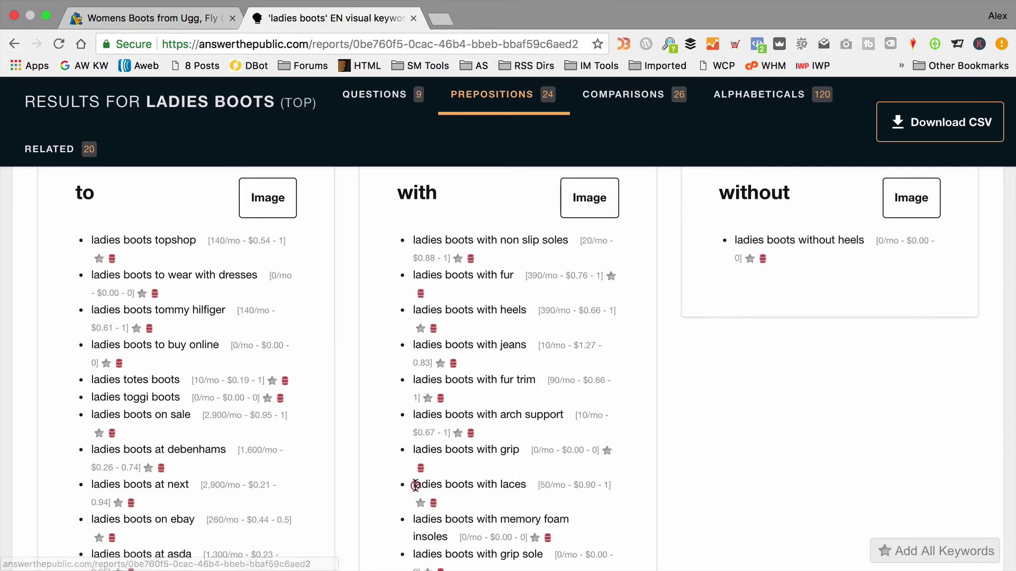
mouse_move(421, 484)
mouse_down()
mouse_move(558, 492)
mouse_move(530, 484)
mouse_up()
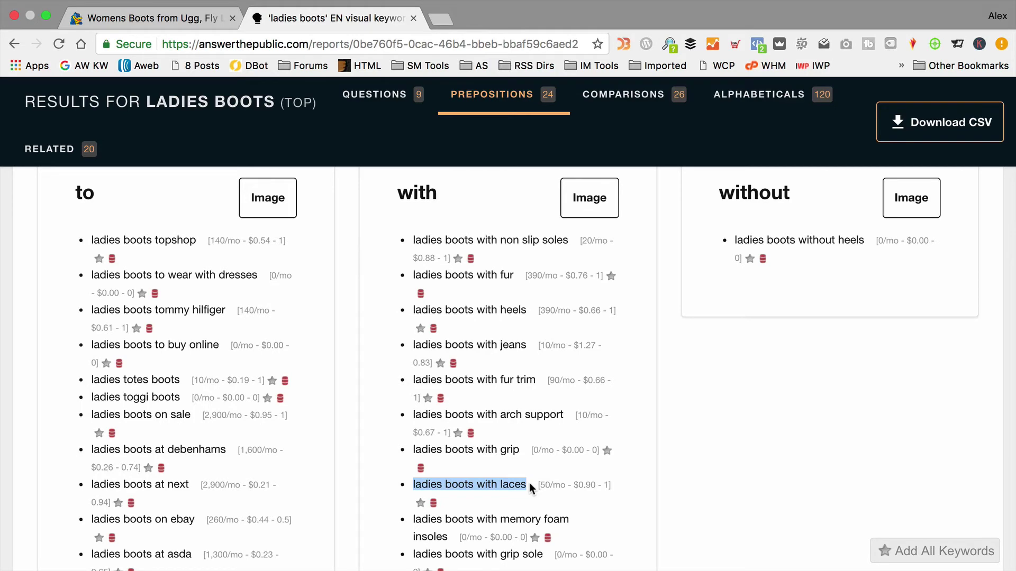
scroll(530, 483, up, 15)
scroll(529, 489, up, 3)
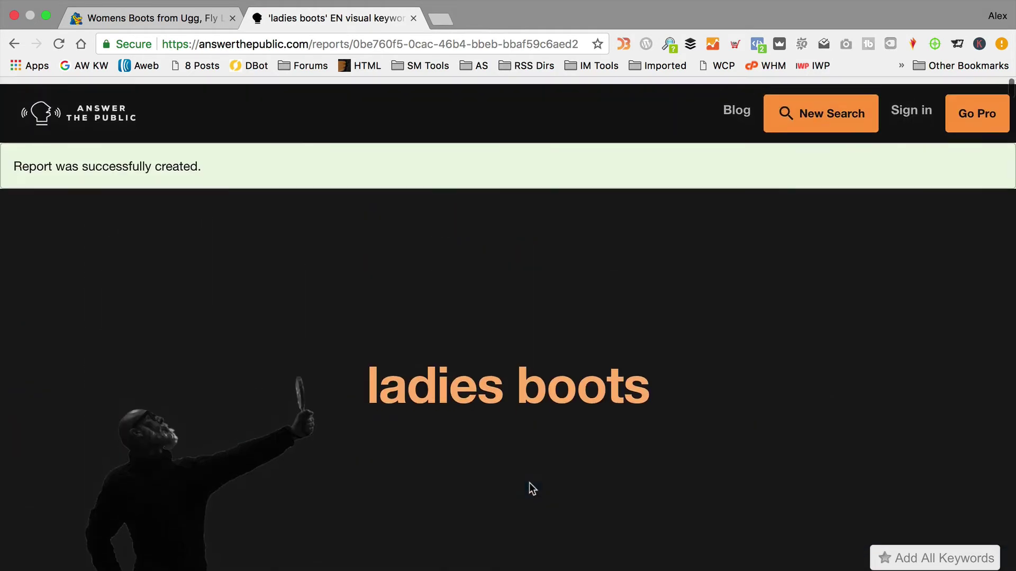
Start a New Search and submit 'ugg boots' as the keyword
click(834, 116)
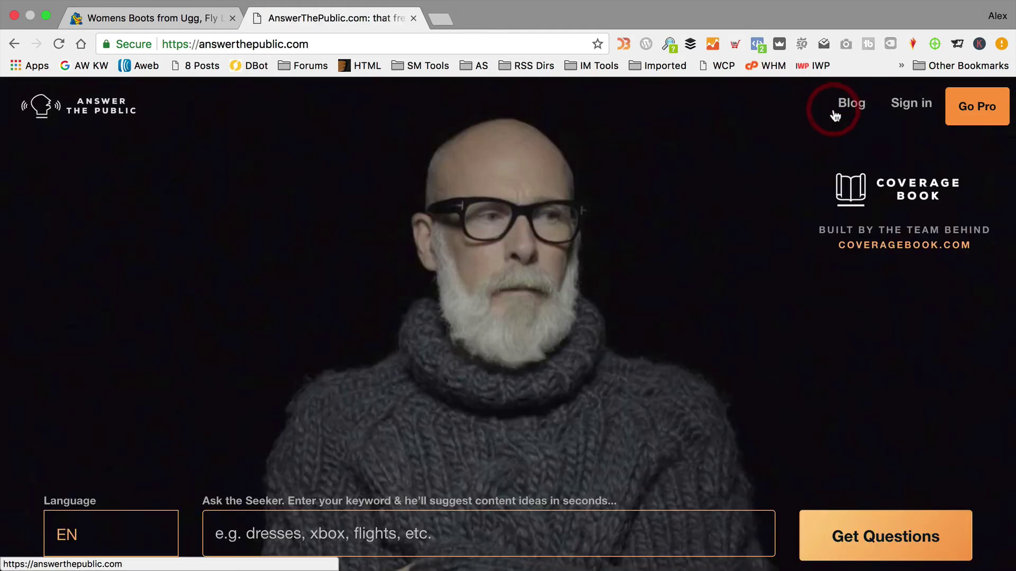
scroll(590, 213, down, 2)
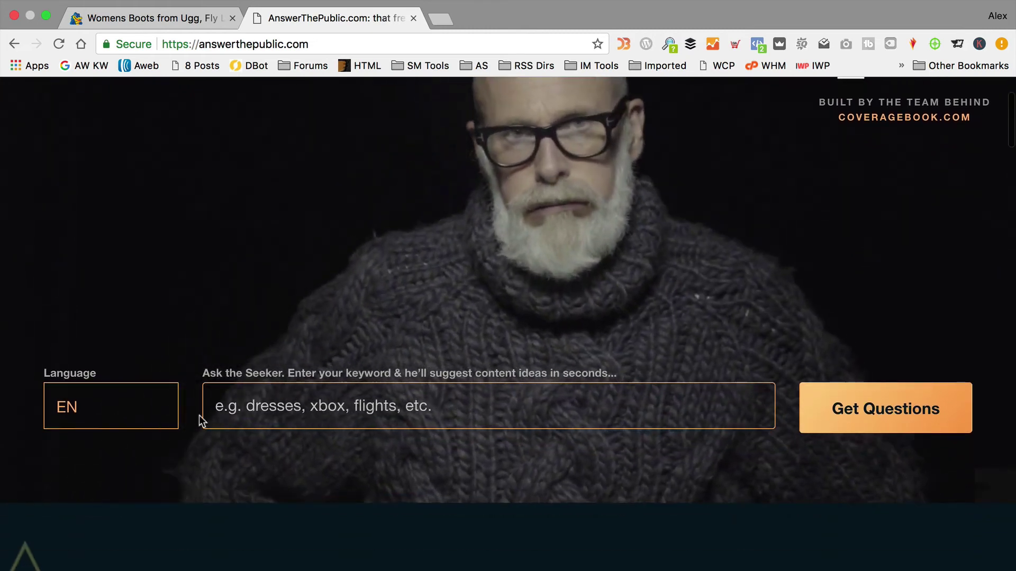
click(347, 406)
text(u)
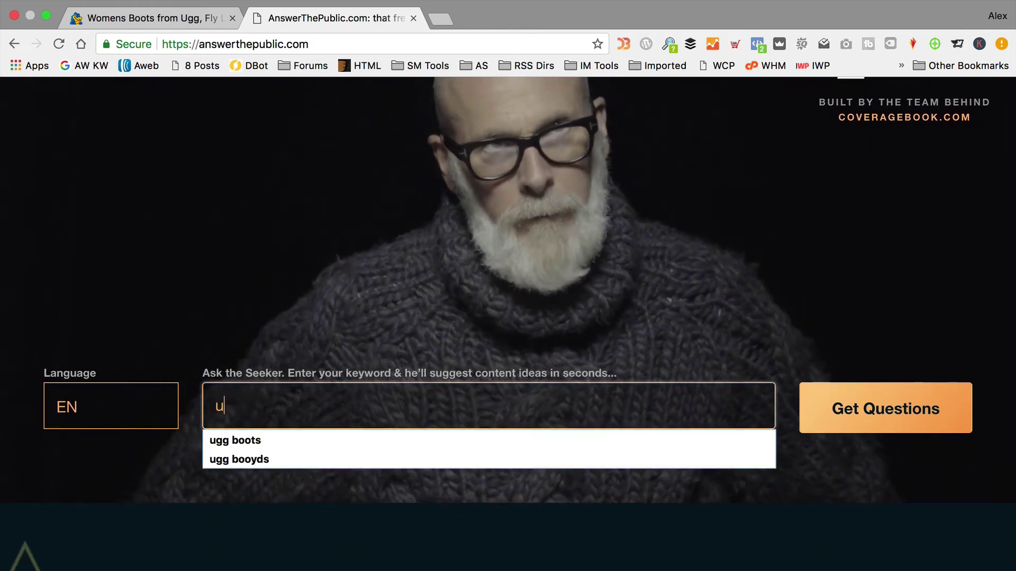
text(gg boots)
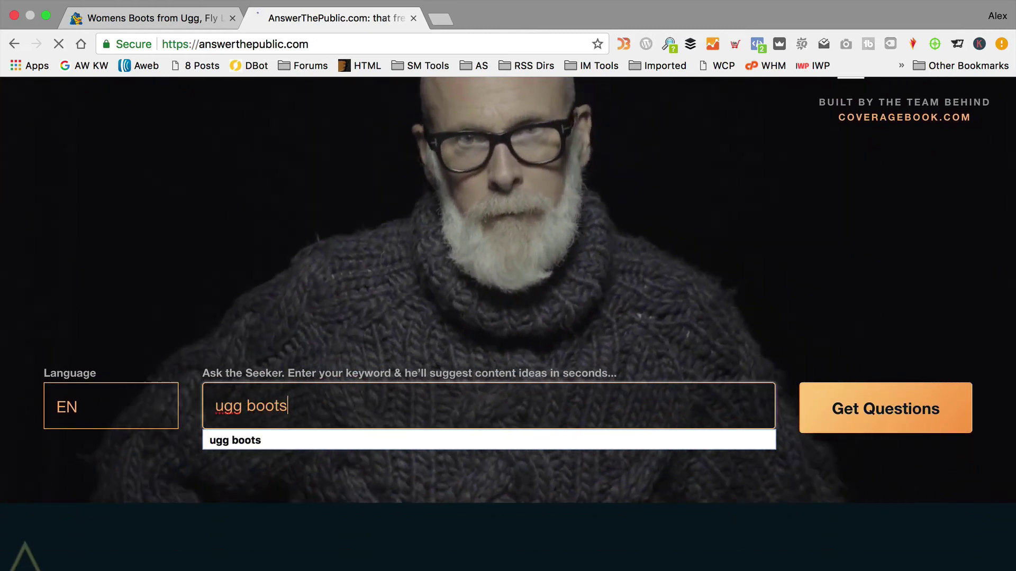
key(Return)
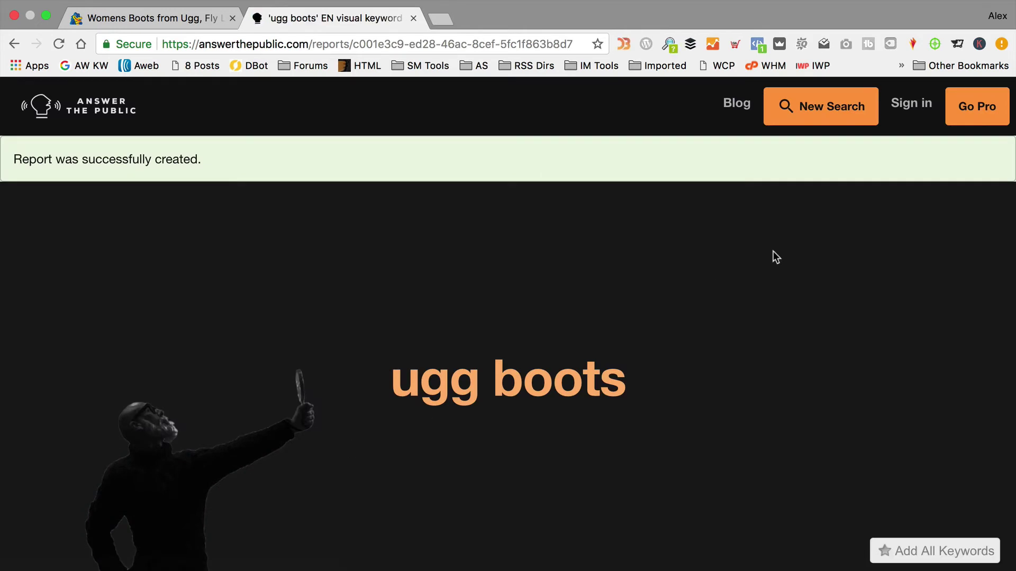
scroll(501, 288, down, 3)
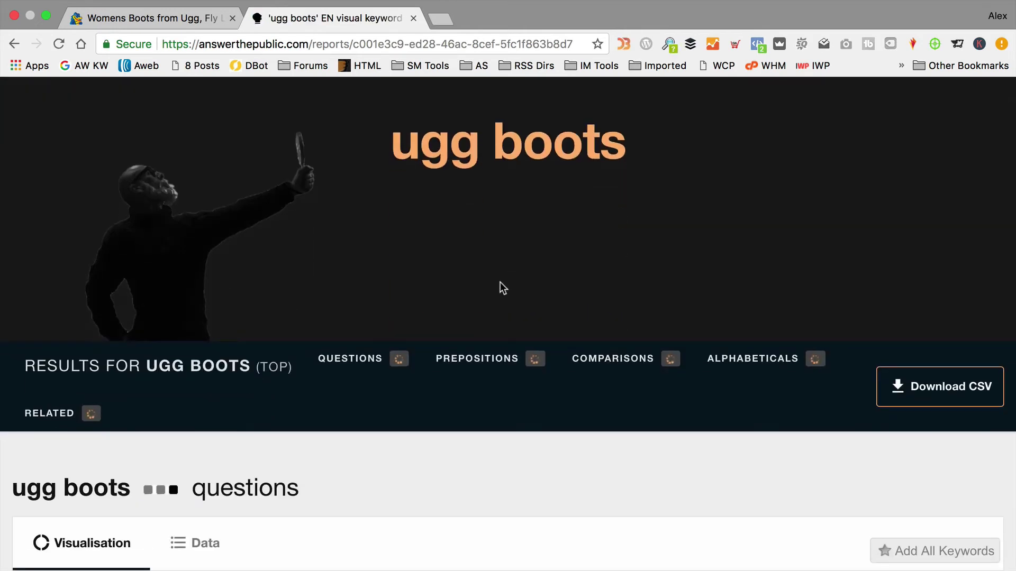
scroll(500, 287, down, 3)
scroll(500, 288, down, 1)
scroll(500, 287, down, 2)
scroll(500, 287, up, 1)
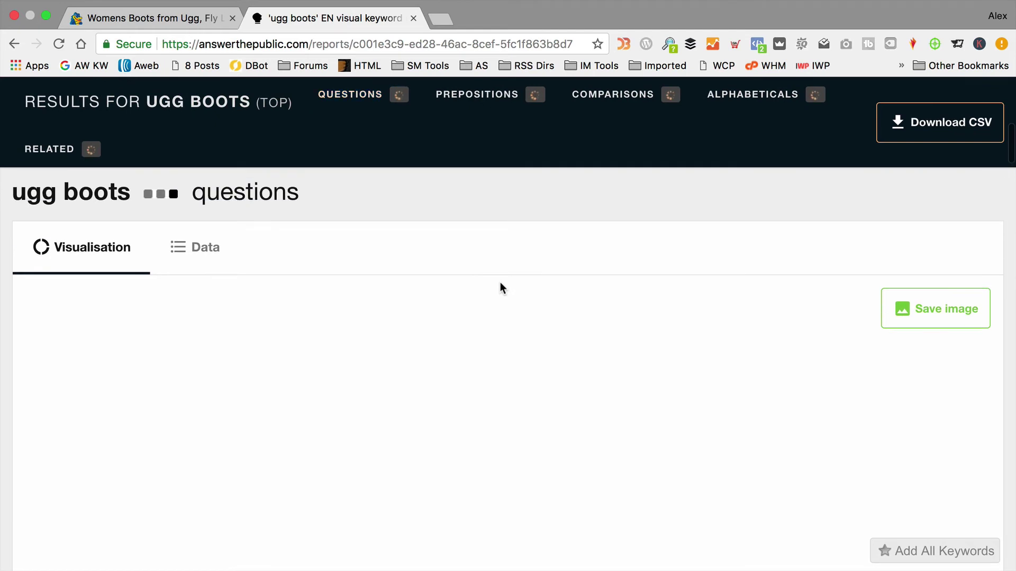
Switch the ugg boots Questions section to Data view to list its keywords
click(180, 254)
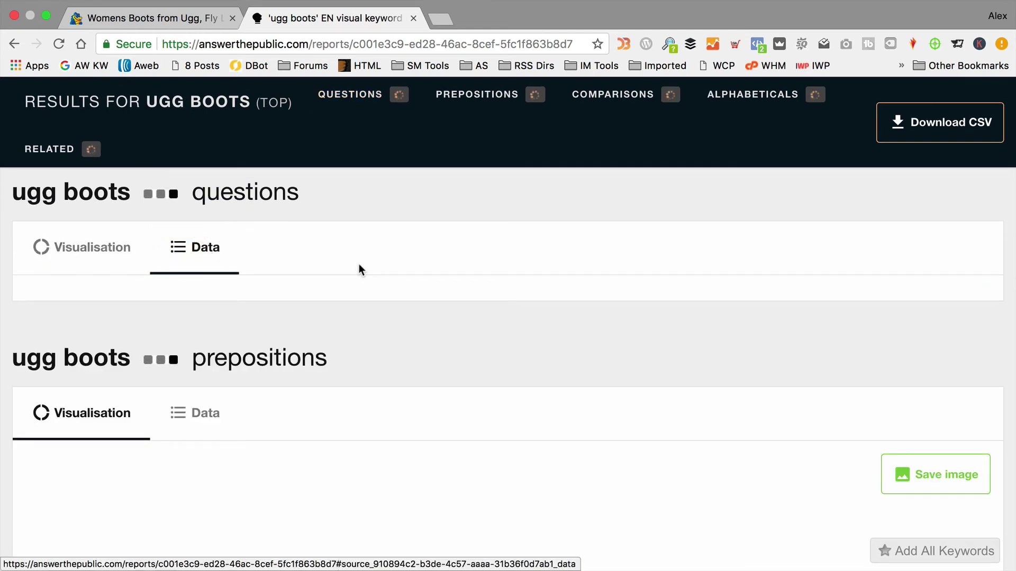
click(174, 246)
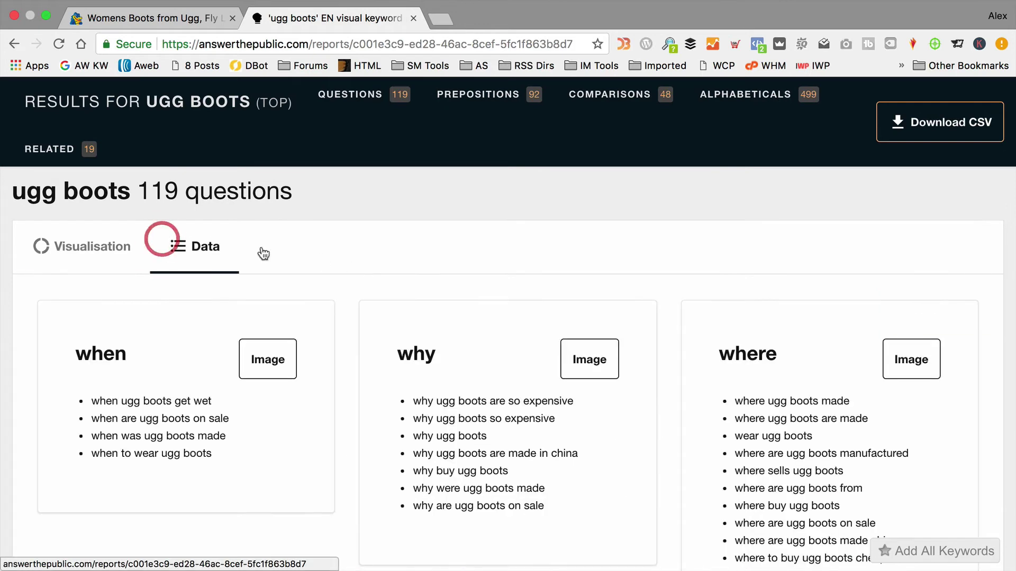
scroll(434, 270, down, 1)
scroll(434, 271, down, 1)
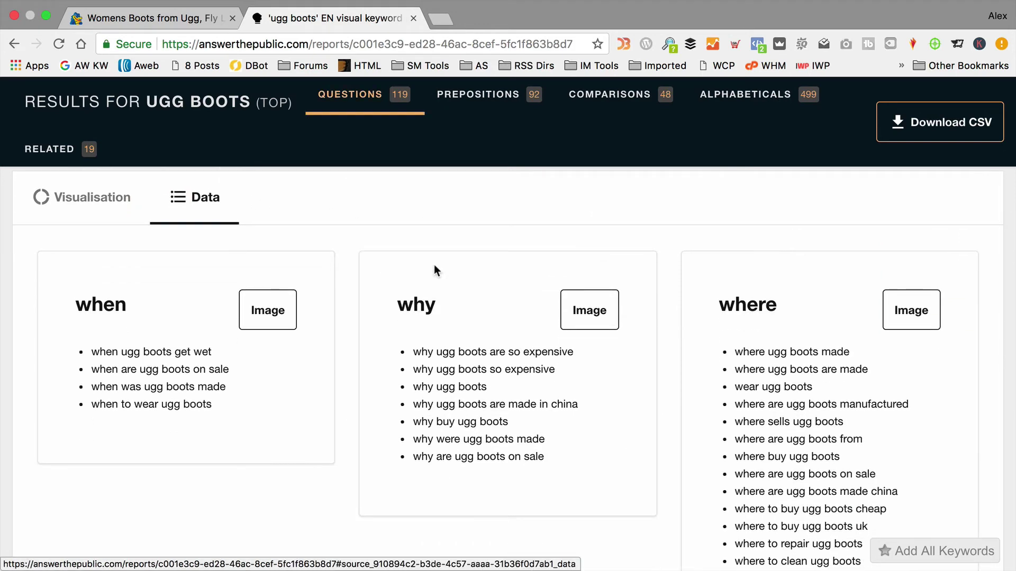
scroll(434, 271, up, 2)
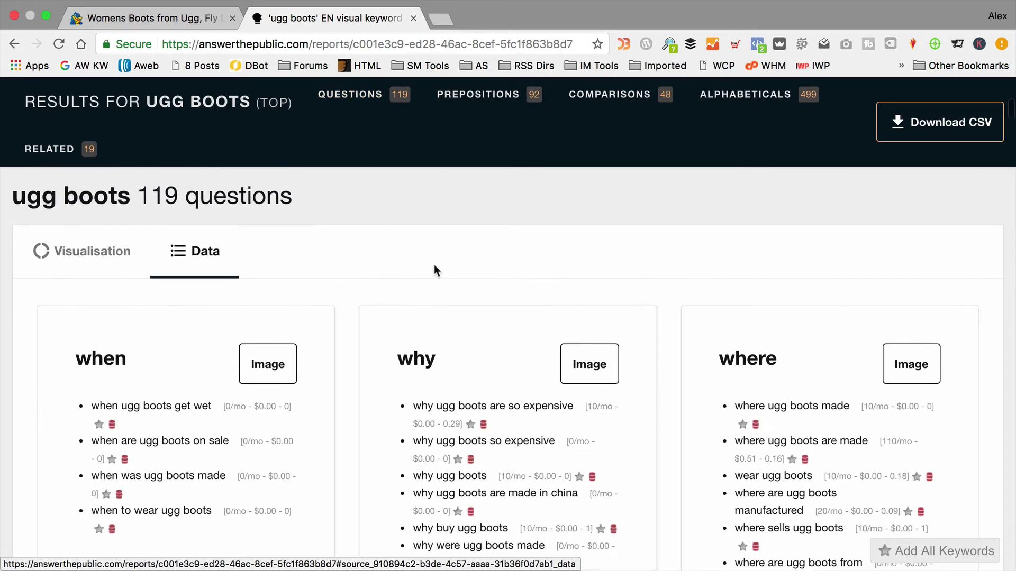
scroll(492, 256, down, 2)
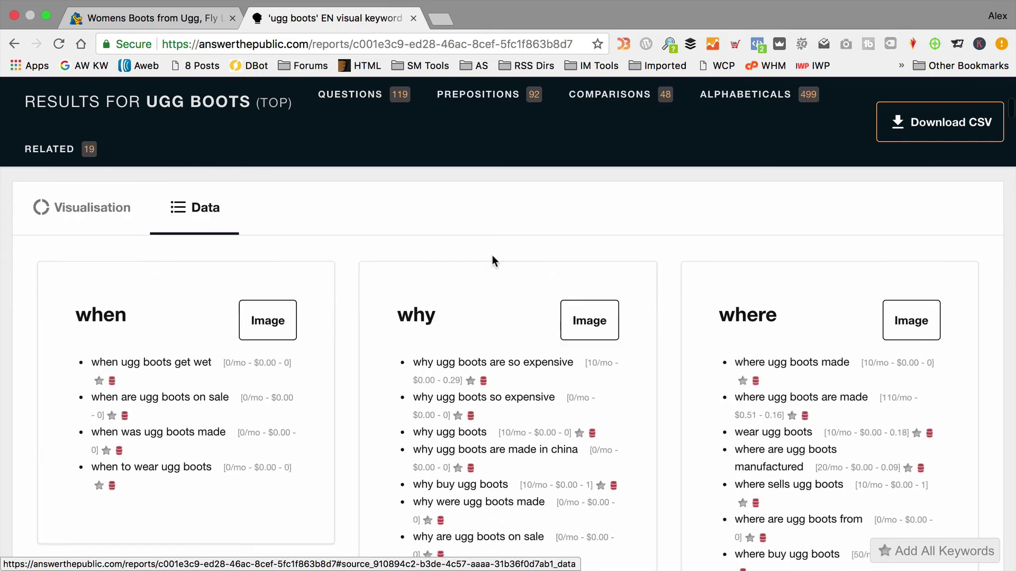
scroll(492, 262, down, 2)
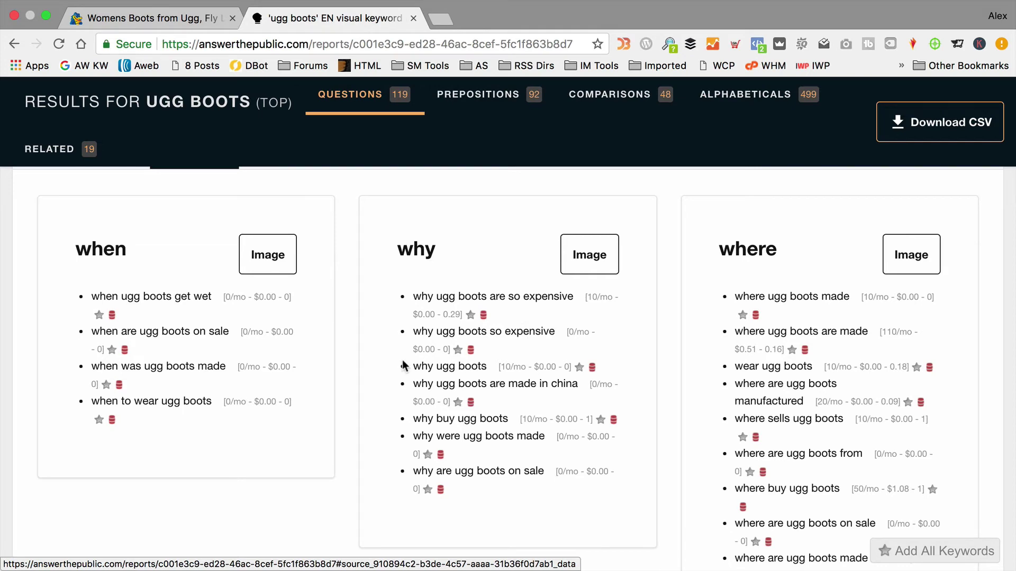
scroll(404, 363, down, 2)
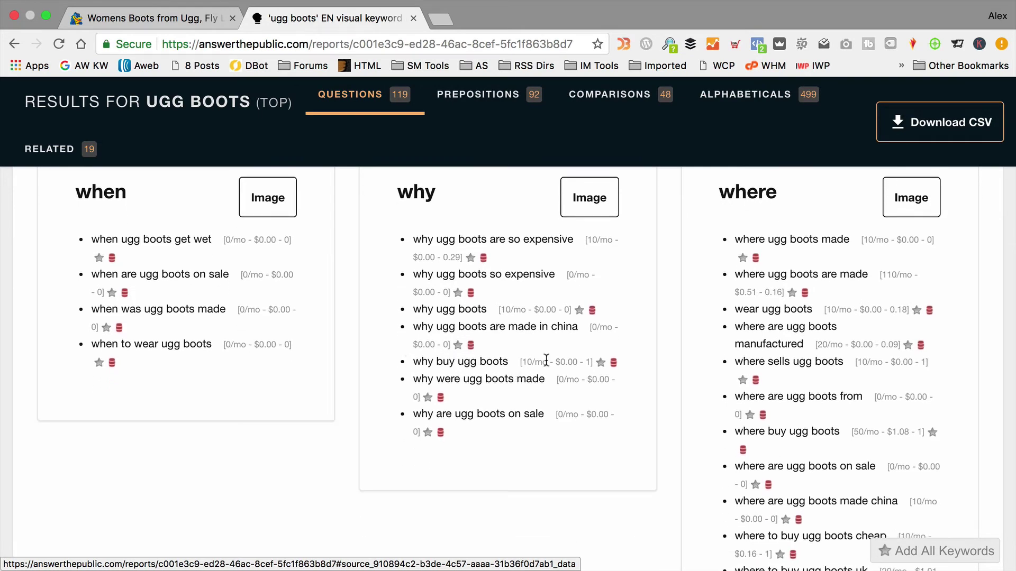
scroll(658, 292, down, 3)
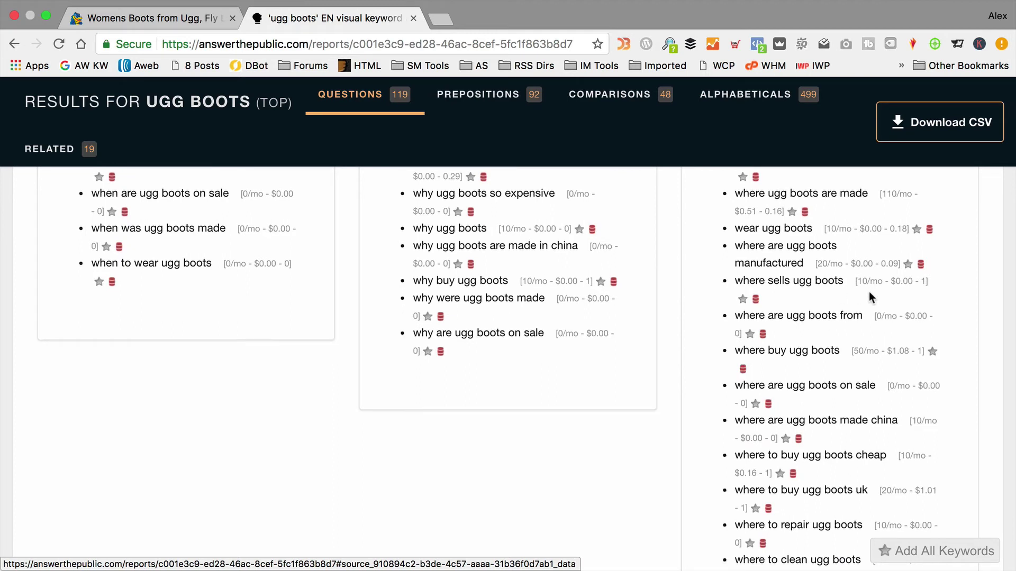
scroll(870, 291, down, 3)
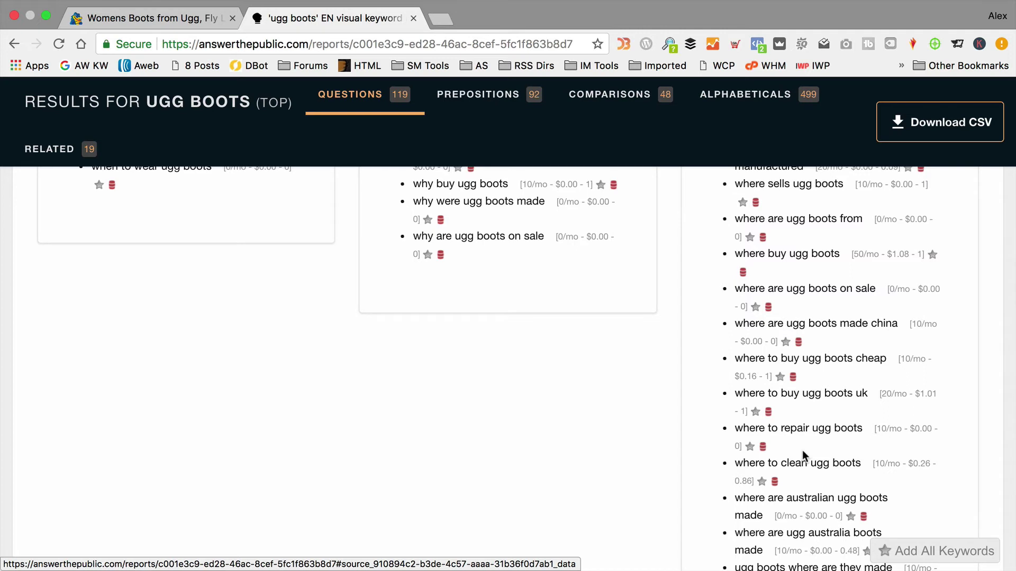
scroll(832, 369, down, 5)
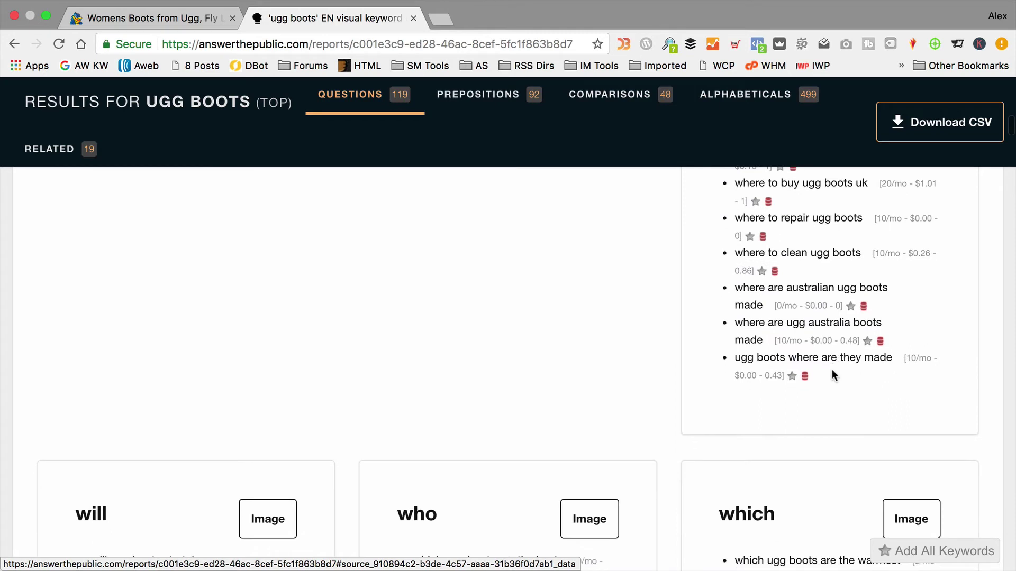
scroll(832, 369, down, 1)
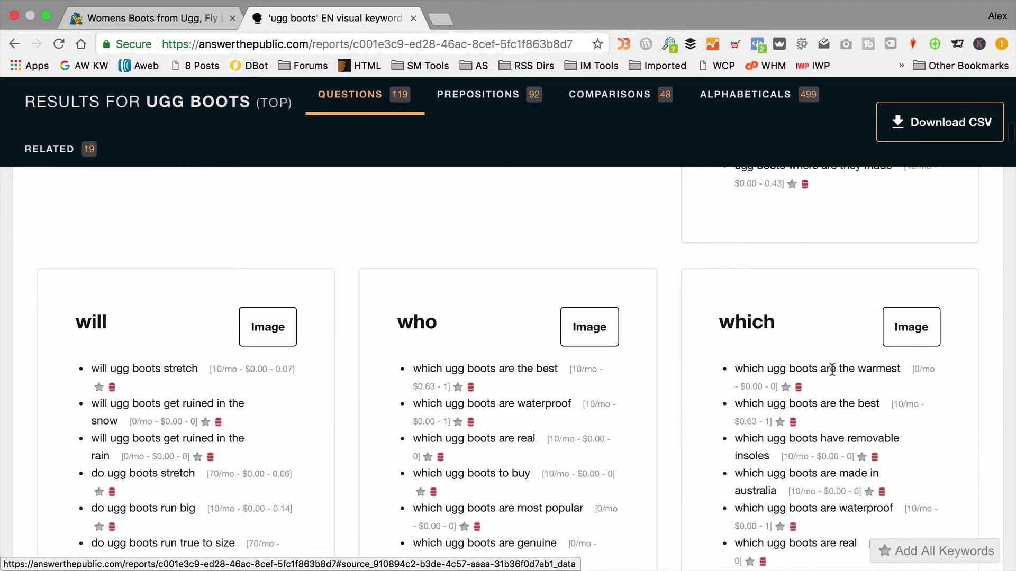
scroll(601, 350, down, 1)
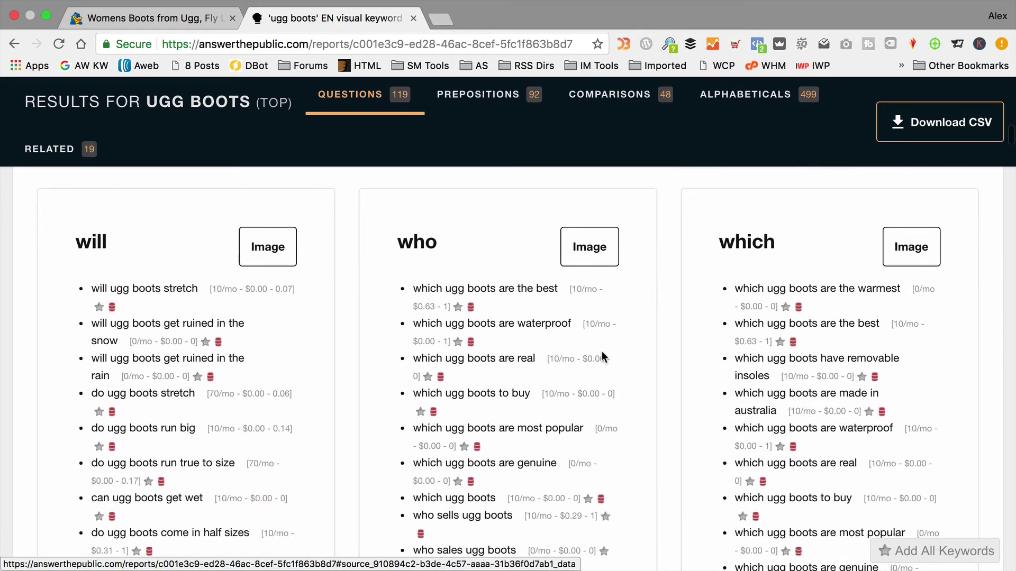
scroll(598, 403, down, 2)
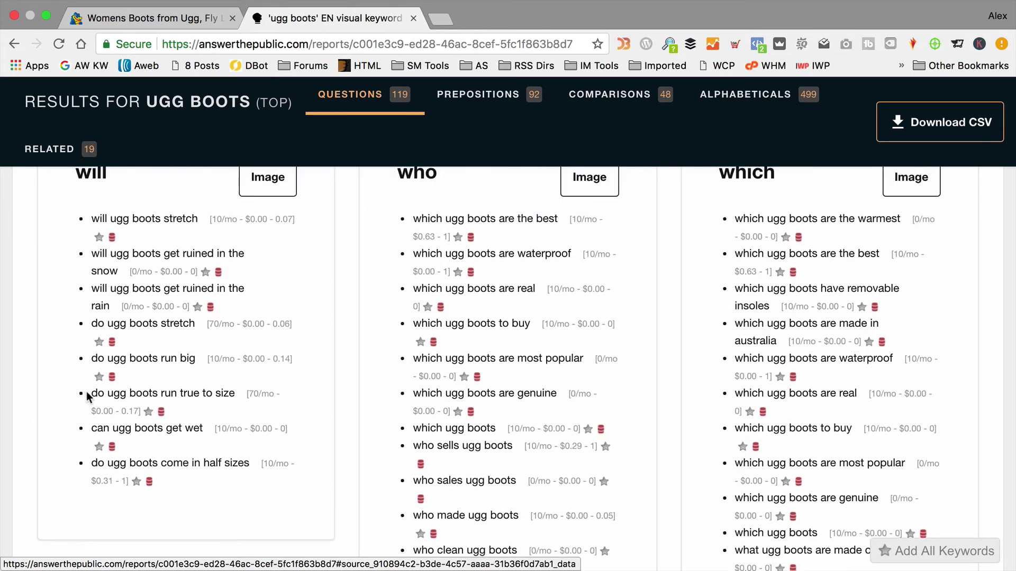
Star 'do ugg boots run true to size' and 'will ugg boots get ruined in the rain', then highlight the warmest-ugg-boots question
click(147, 412)
click(196, 309)
drag(899, 217, 734, 203)
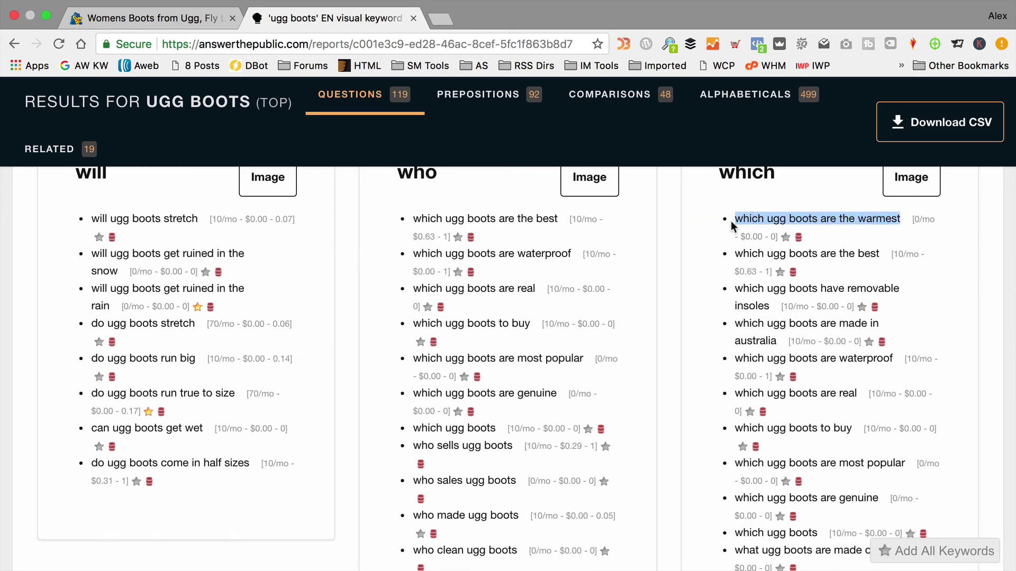
scroll(839, 341, down, 3)
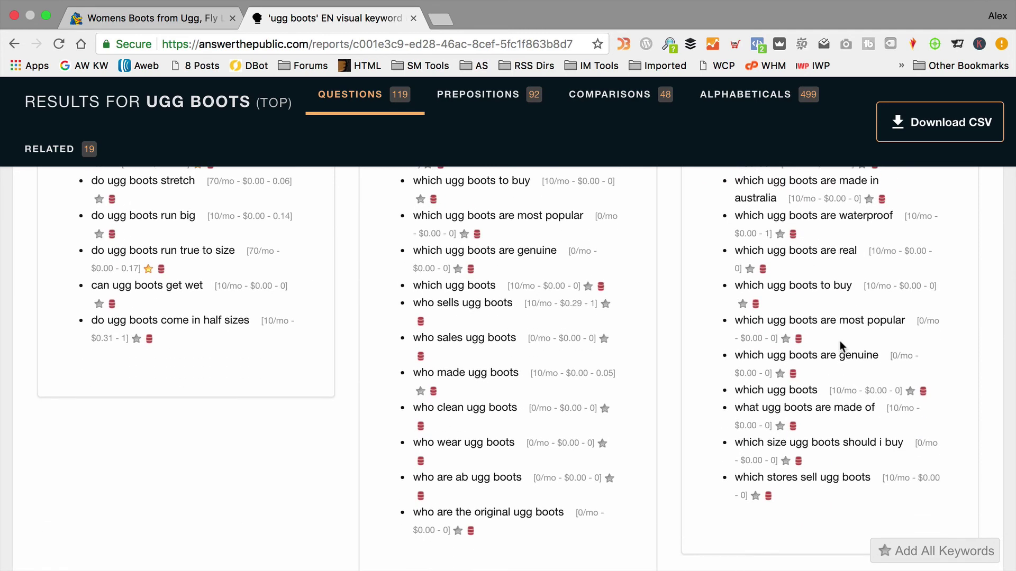
scroll(839, 341, down, 2)
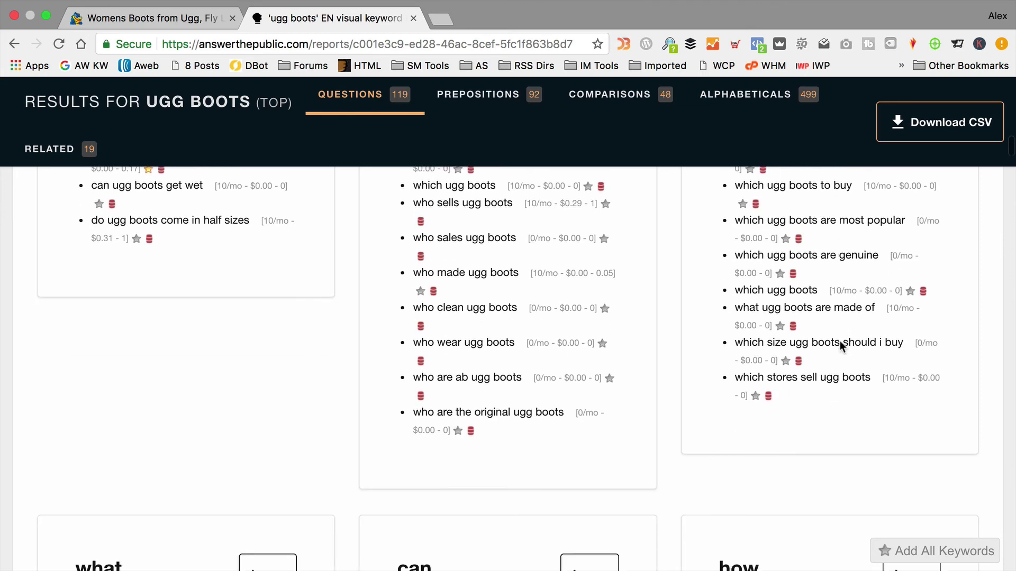
scroll(840, 341, down, 4)
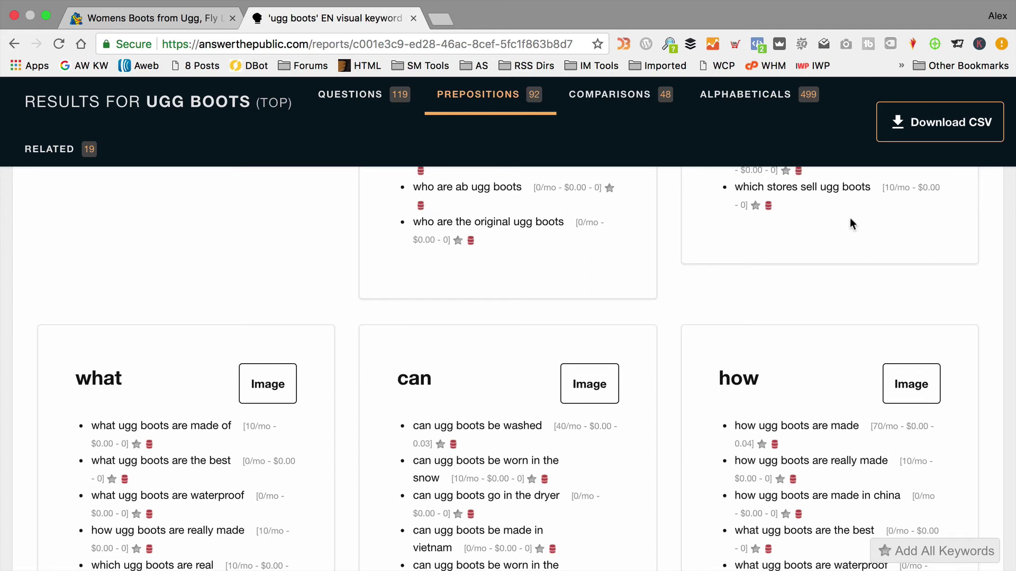
Open the Keywords Everywhere extension menu from the browser toolbar
click(978, 44)
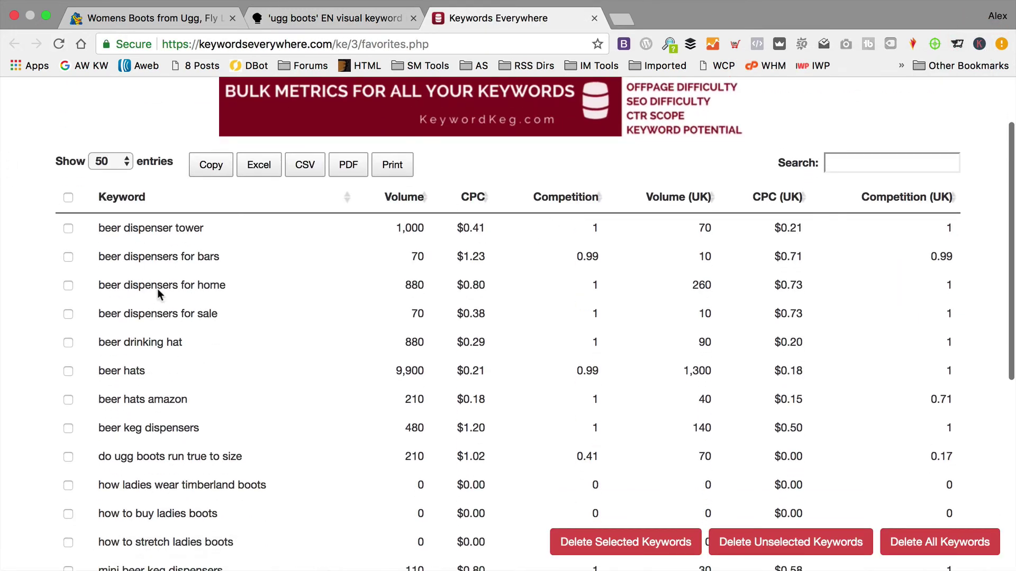
scroll(314, 263, down, 1)
scroll(138, 230, down, 1)
scroll(351, 272, down, 2)
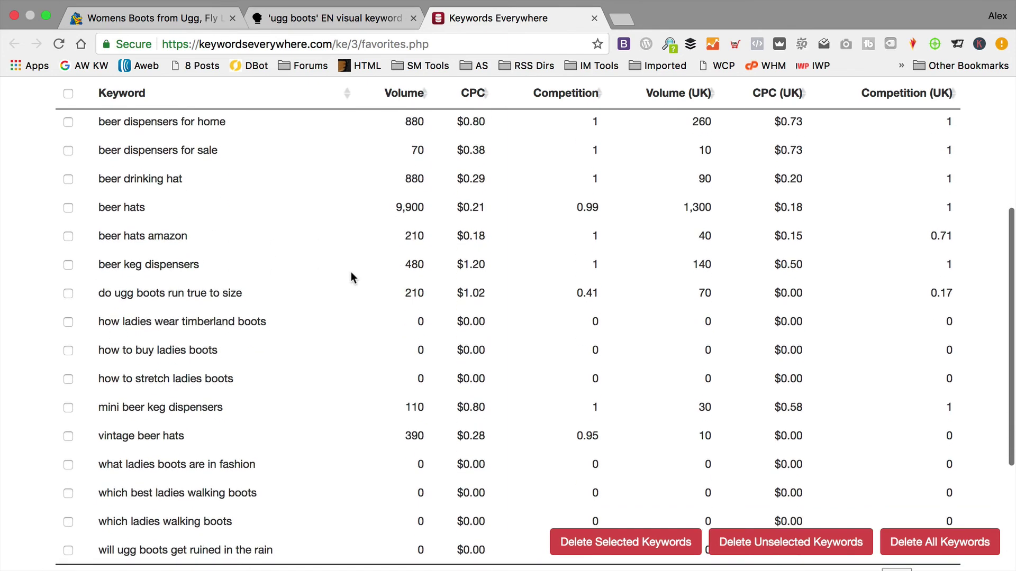
scroll(187, 235, down, 1)
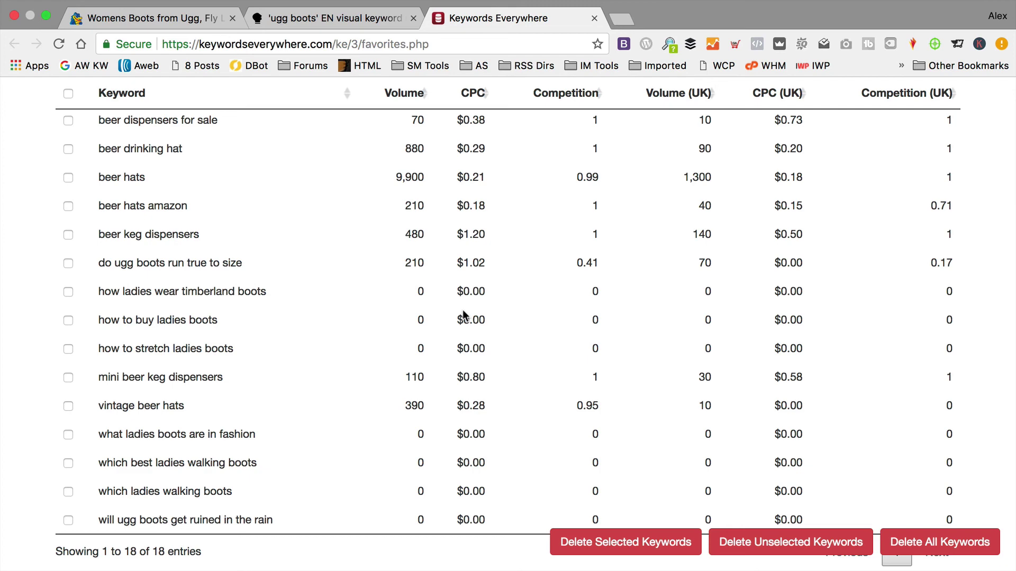
Return to the AnswerThePublic 'ugg boots' report in the browser
click(332, 20)
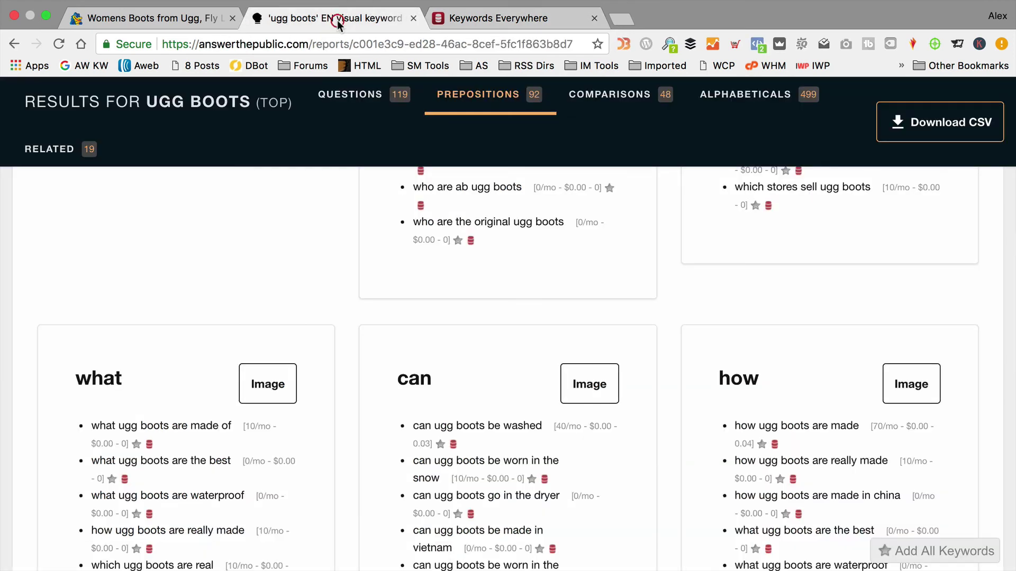